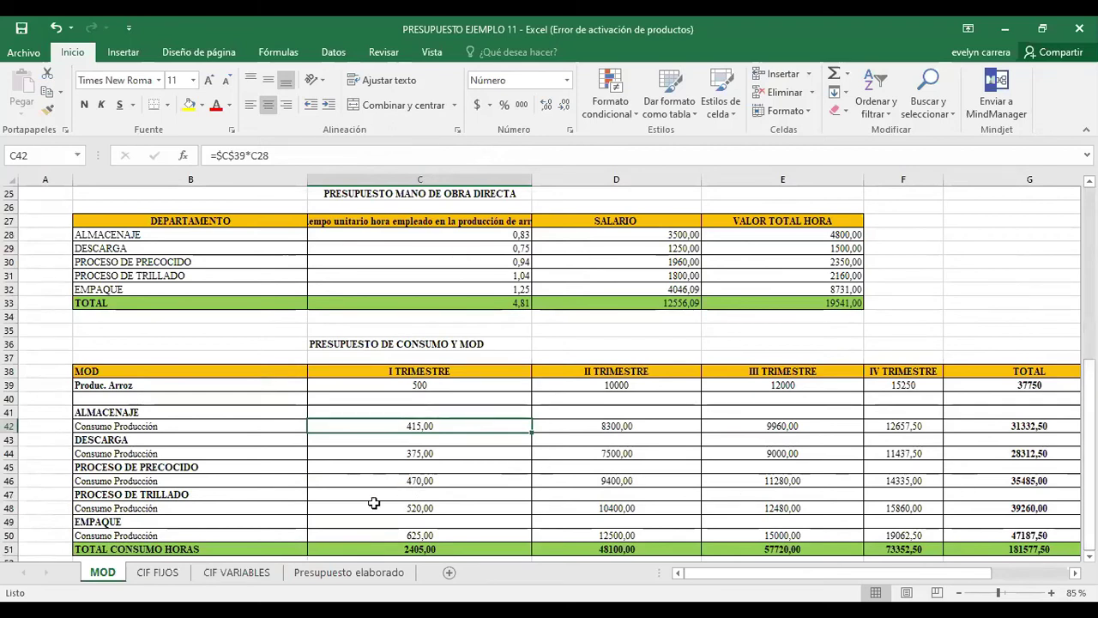
- Review the fixed cost items on the CIF FIJOS sheet, from DEPRECIACIÓN down to MANTENIMIENTO DE MAQUINARIA
click(159, 573)
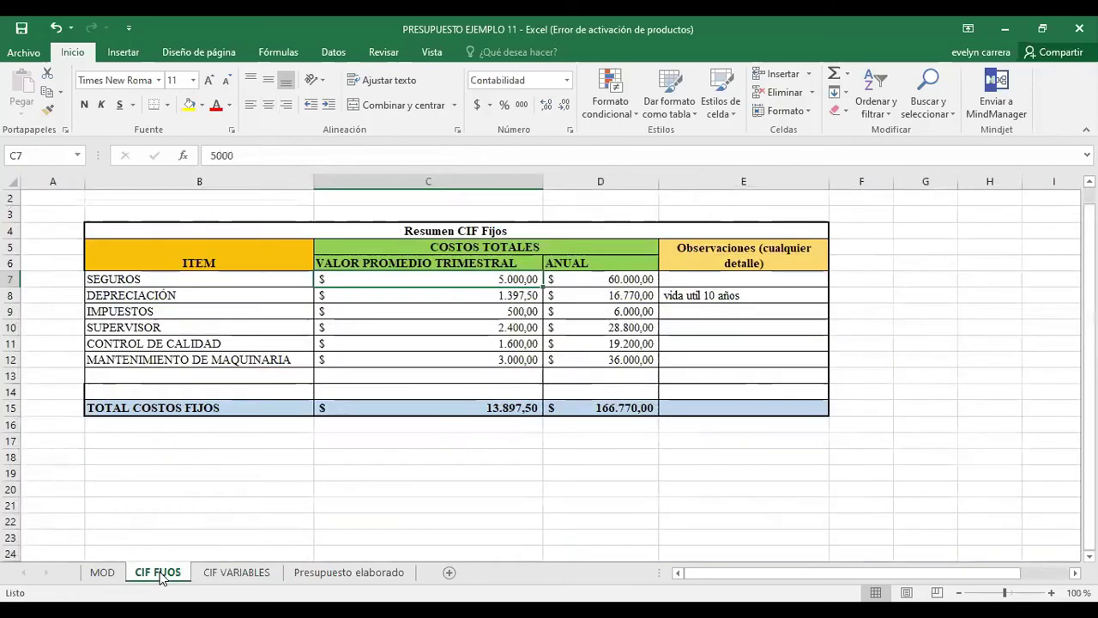
click(196, 296)
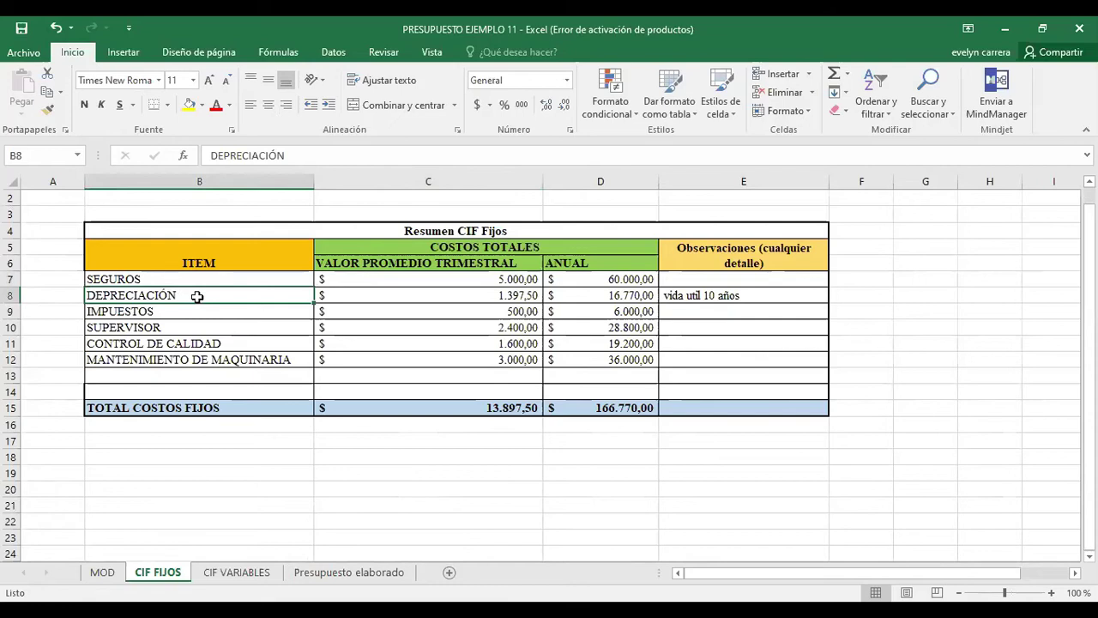
key(Down)
key(Down)
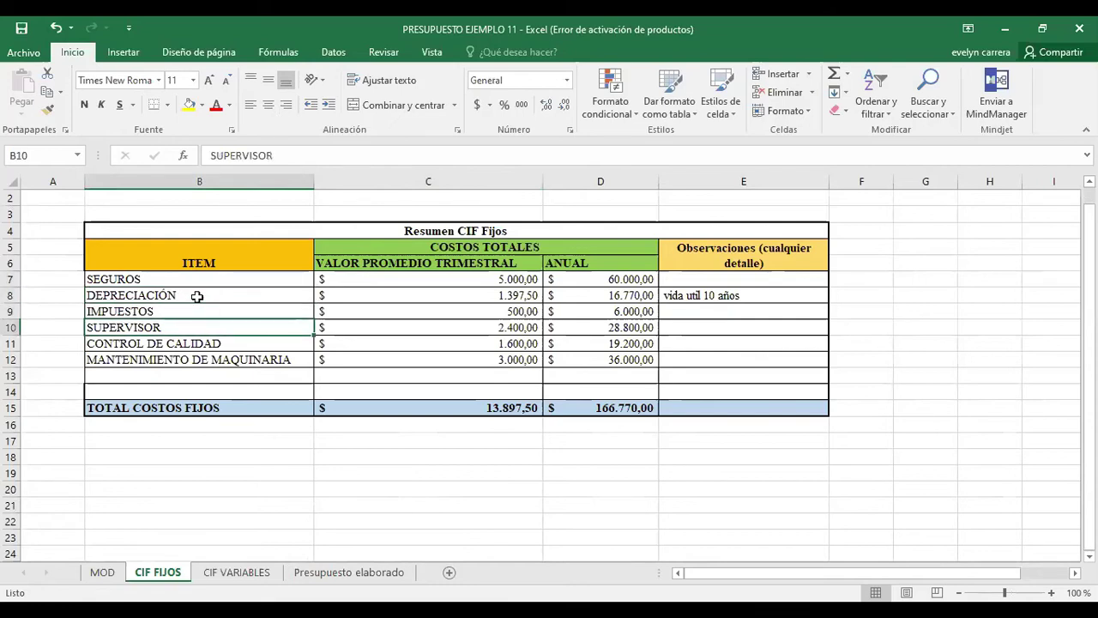
key(Down)
key(Down)
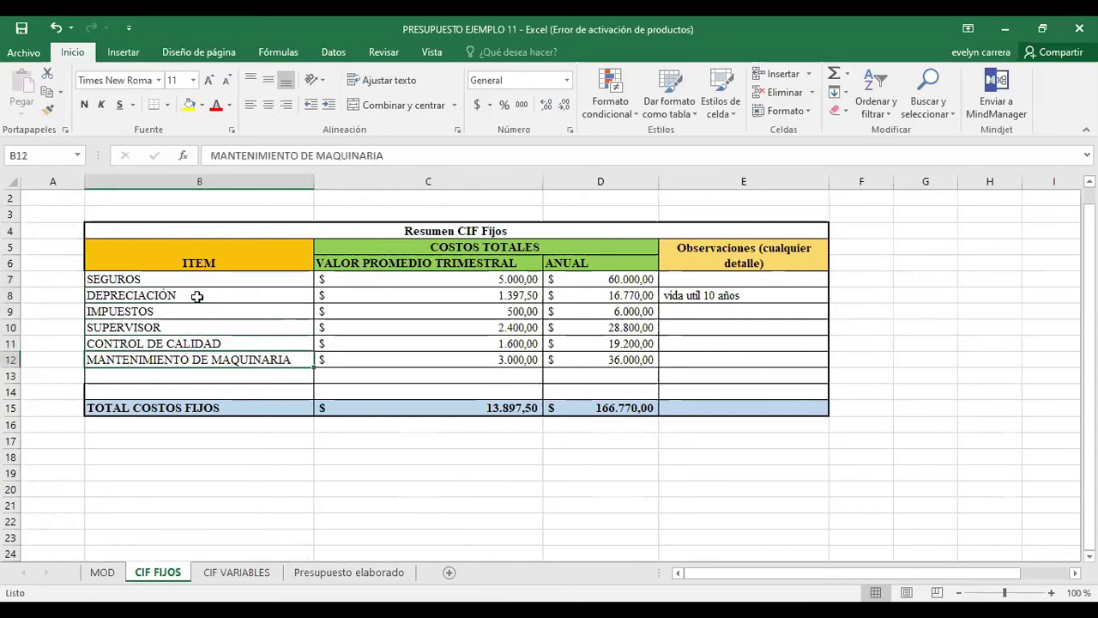
- Review the indirect materials on the CIF VARIABLES sheet, starting with Sacos and Etiqueta
click(237, 572)
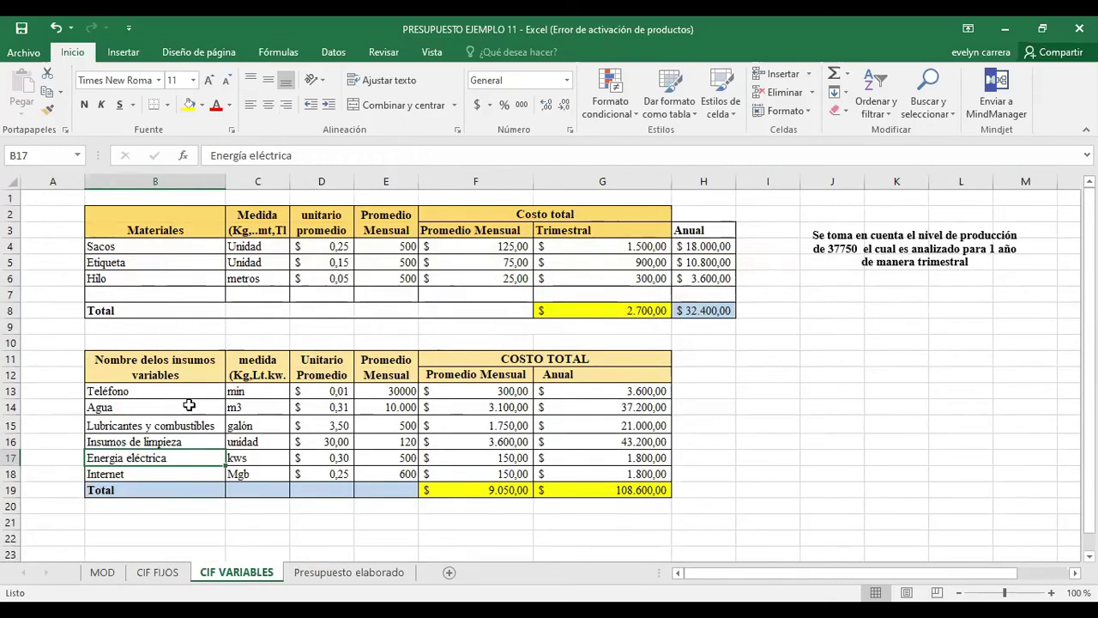
click(136, 246)
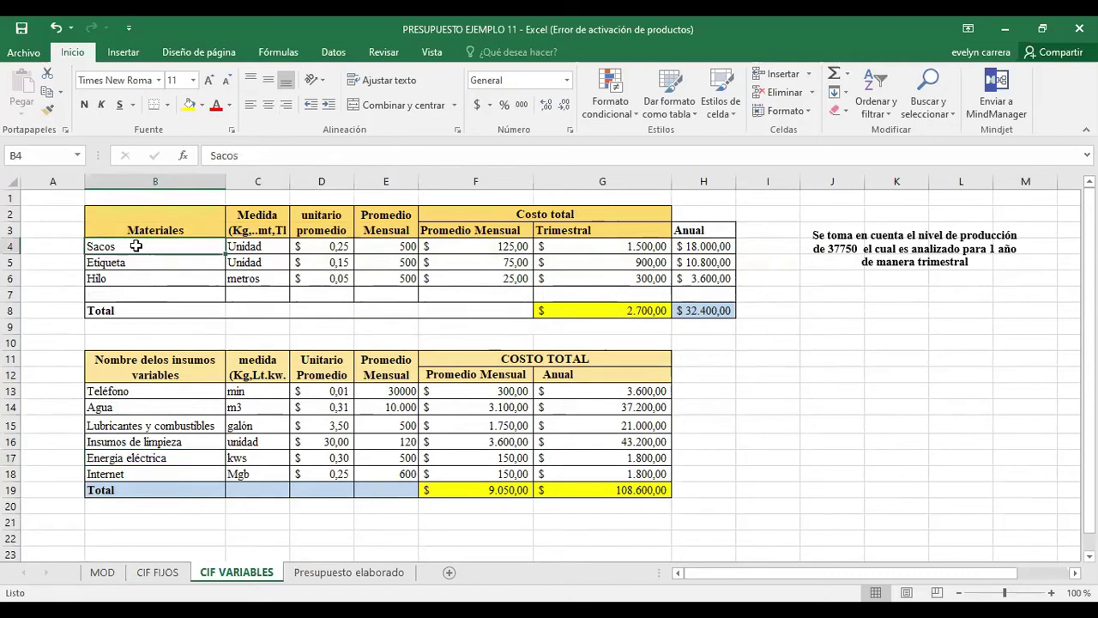
key(Down)
key(Down)
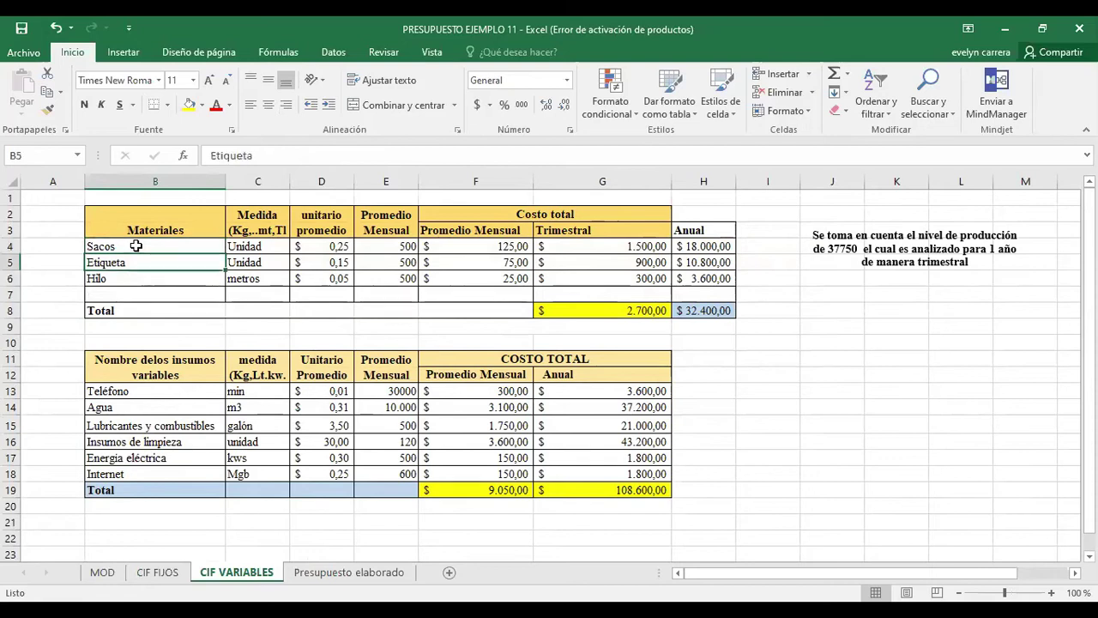
- Go through the variable supplies in the second table, from Teléfono down to Internet
click(133, 392)
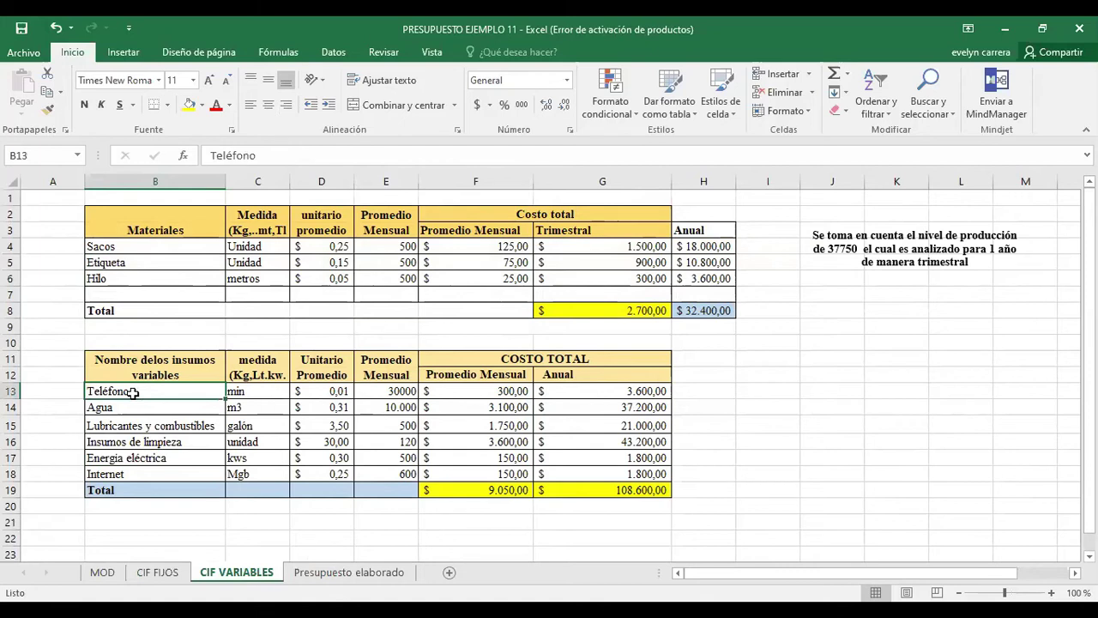
key(Down)
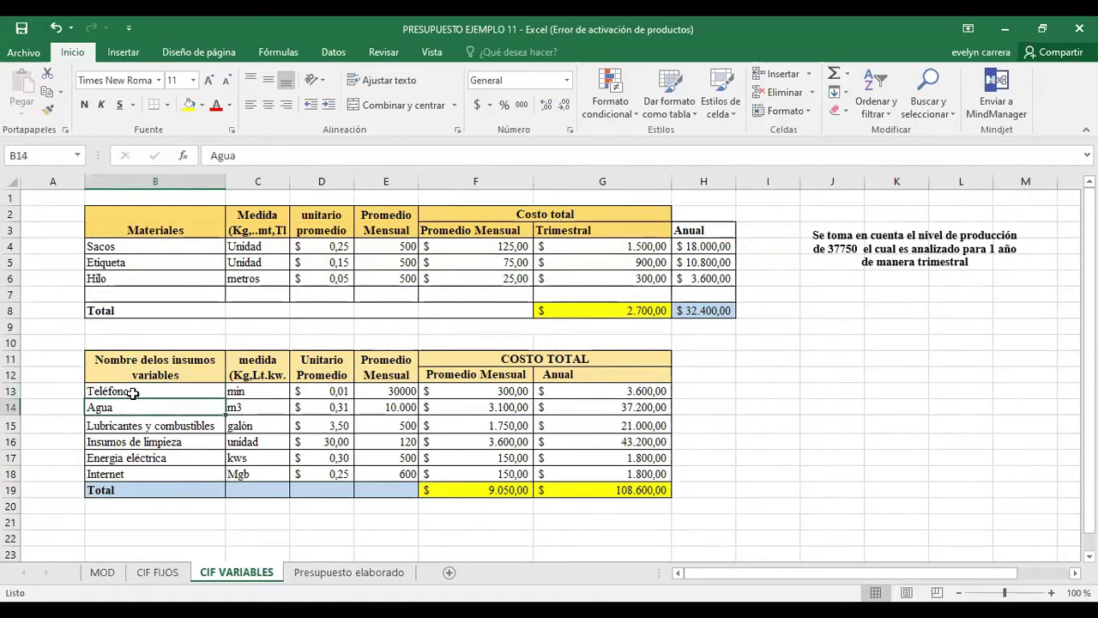
key(Down)
key(Down)
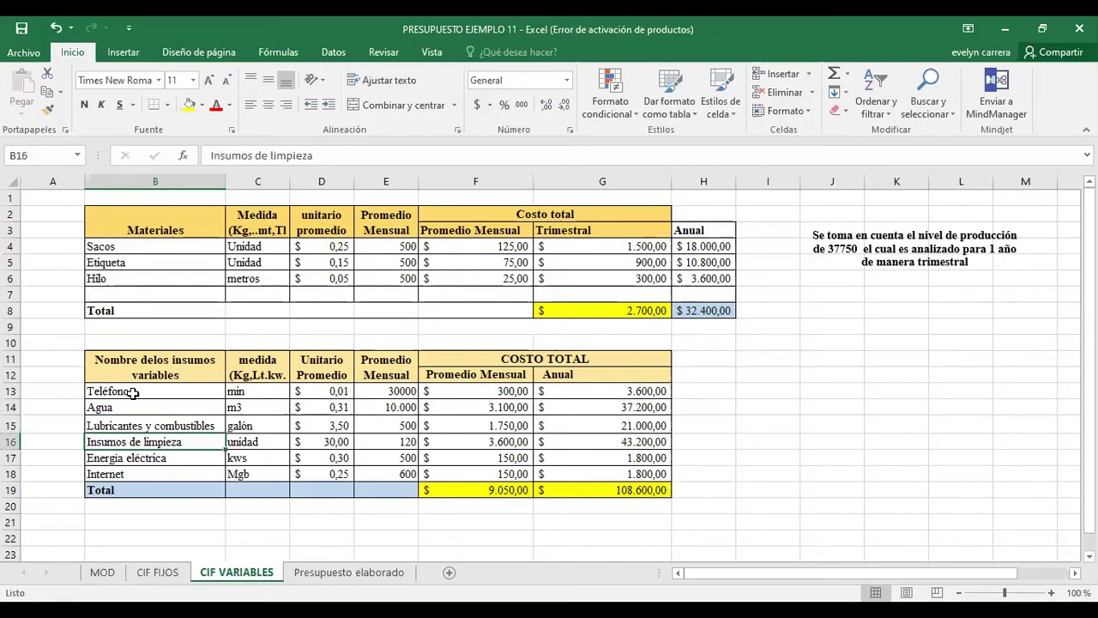
key(Down)
key(Down)
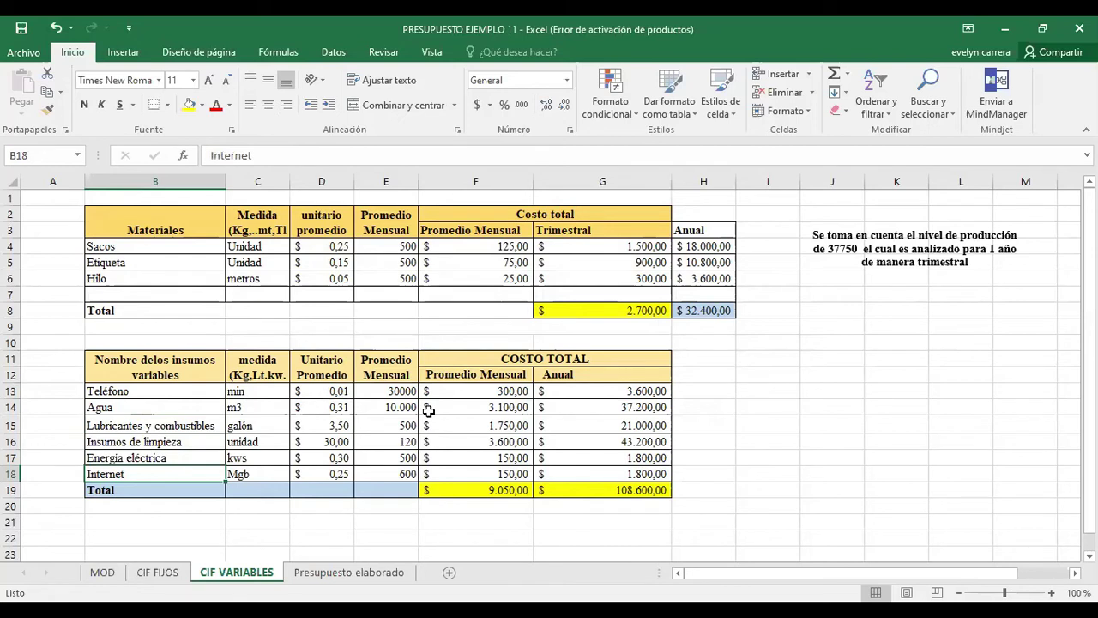
- Check the quarterly and annual totals of the materials table and the monthly and annual totals of the supplies table
click(652, 314)
click(692, 311)
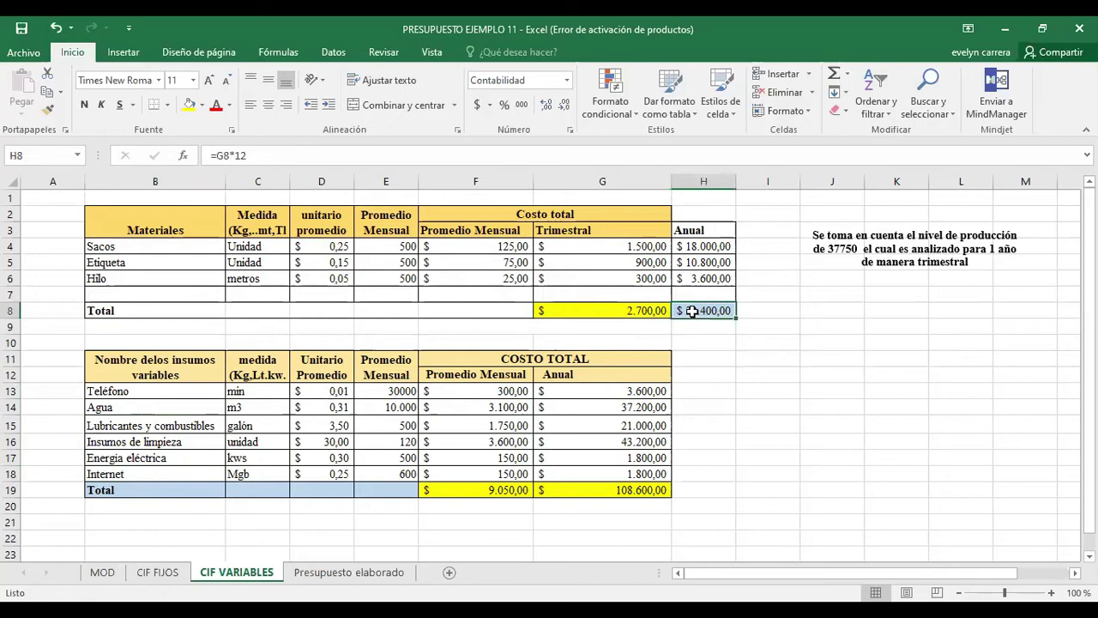
click(515, 490)
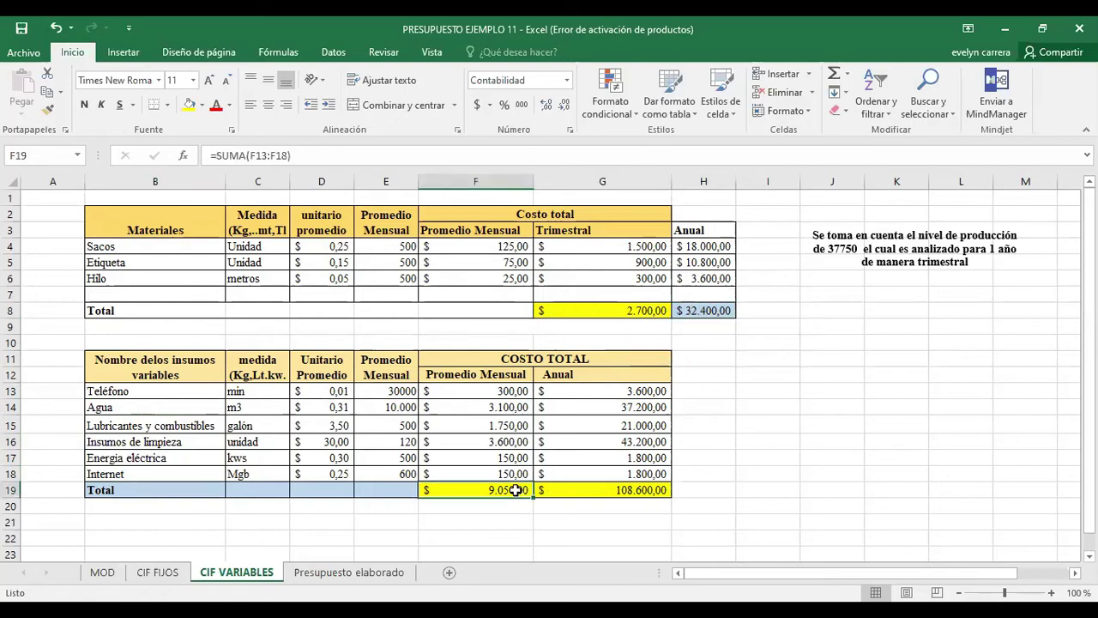
click(592, 486)
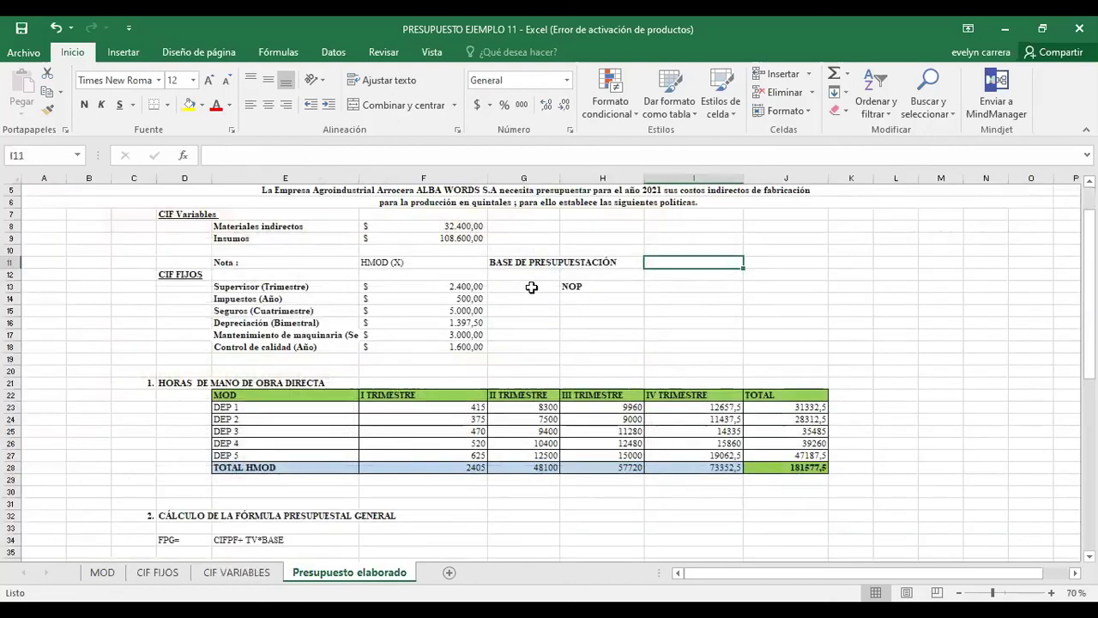
- Examine the CIF Variables and CIF FIJOS sections at the start of the Presupuesto elaborado sheet
click(352, 572)
scroll(674, 294, up, 2)
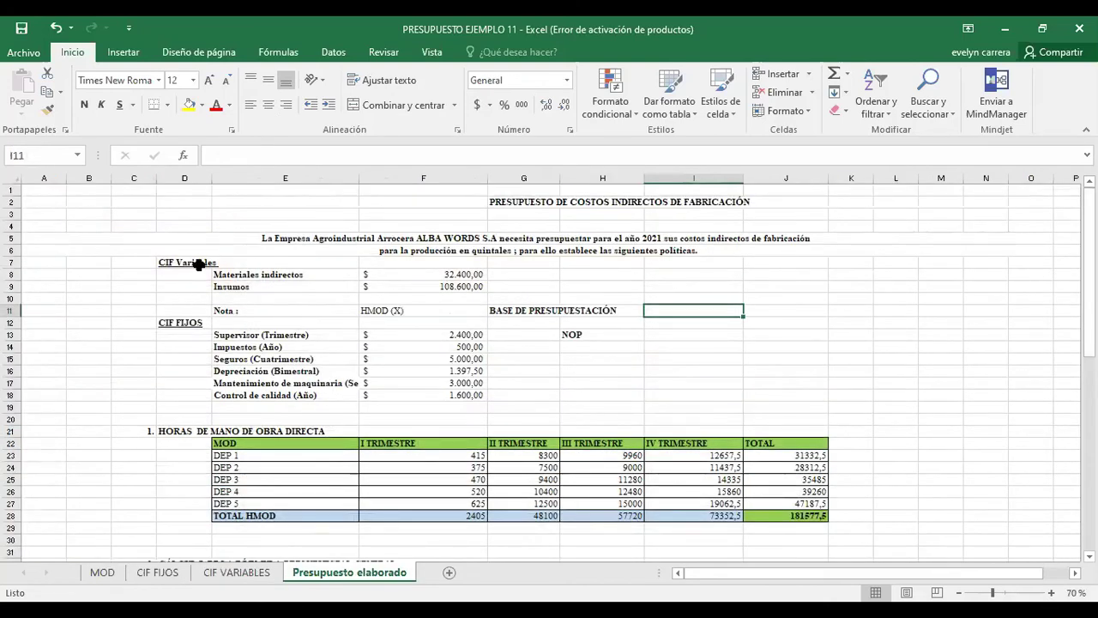
click(201, 269)
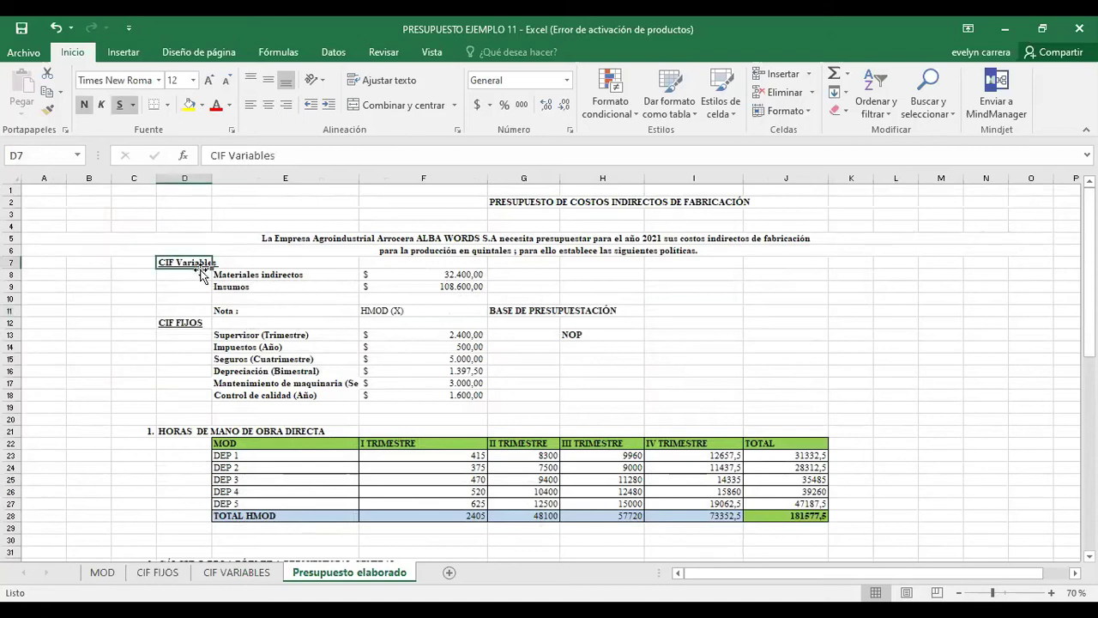
click(196, 321)
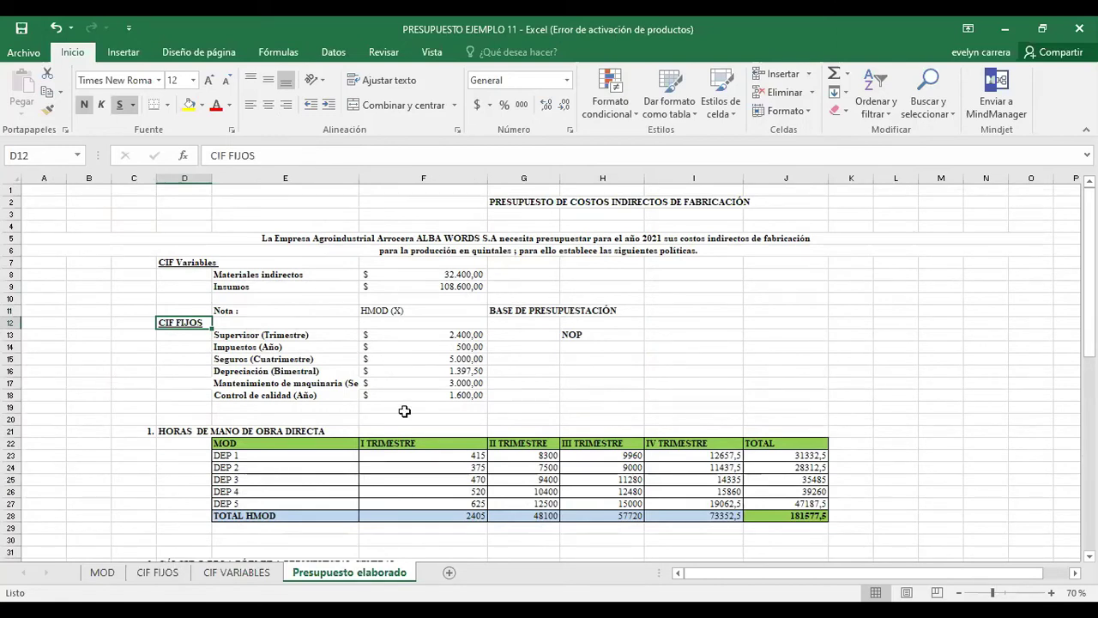
- Check the expected production note in cell E4 of the MOD sheet
click(109, 578)
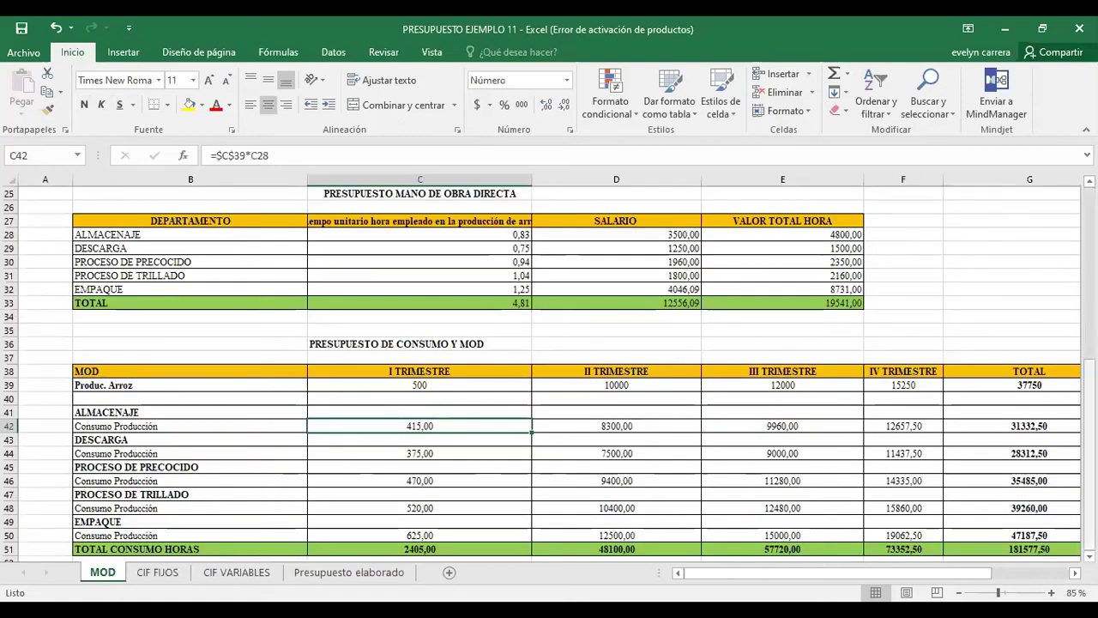
scroll(875, 225, up, 8)
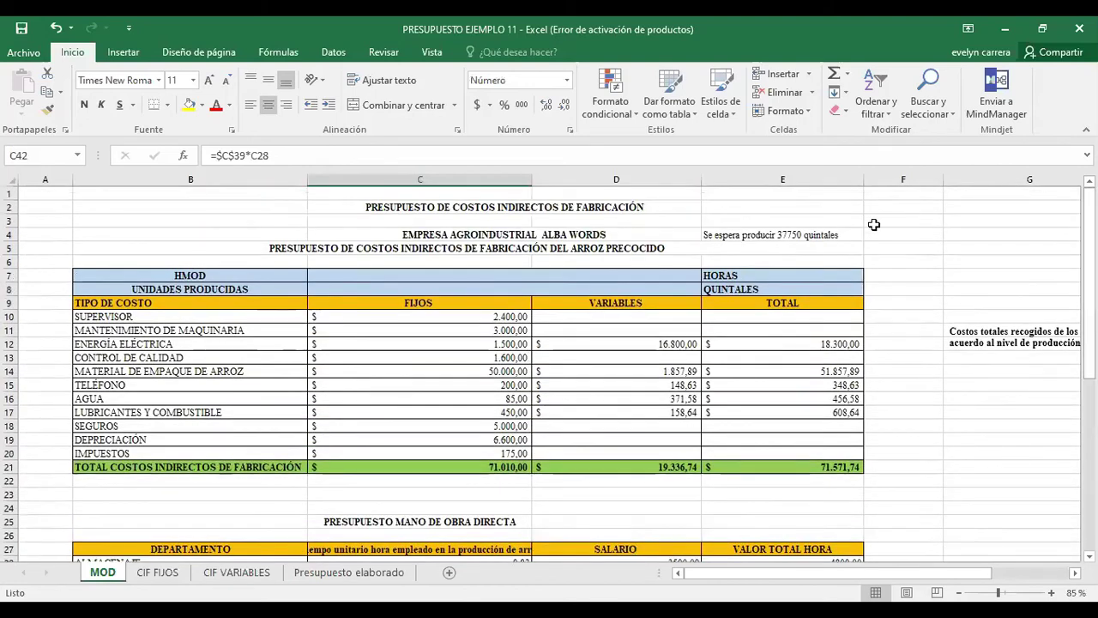
click(789, 234)
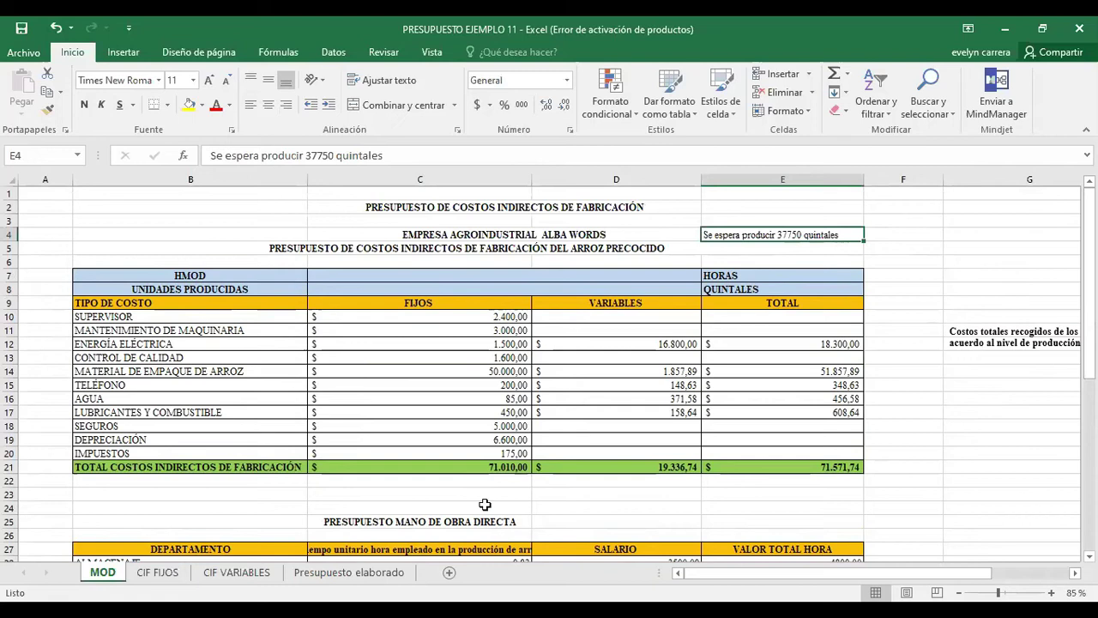
- Examine the direct labour hours table on the Presupuesto elaborado sheet and inspect the DEP 1 first-quarter formula
click(371, 577)
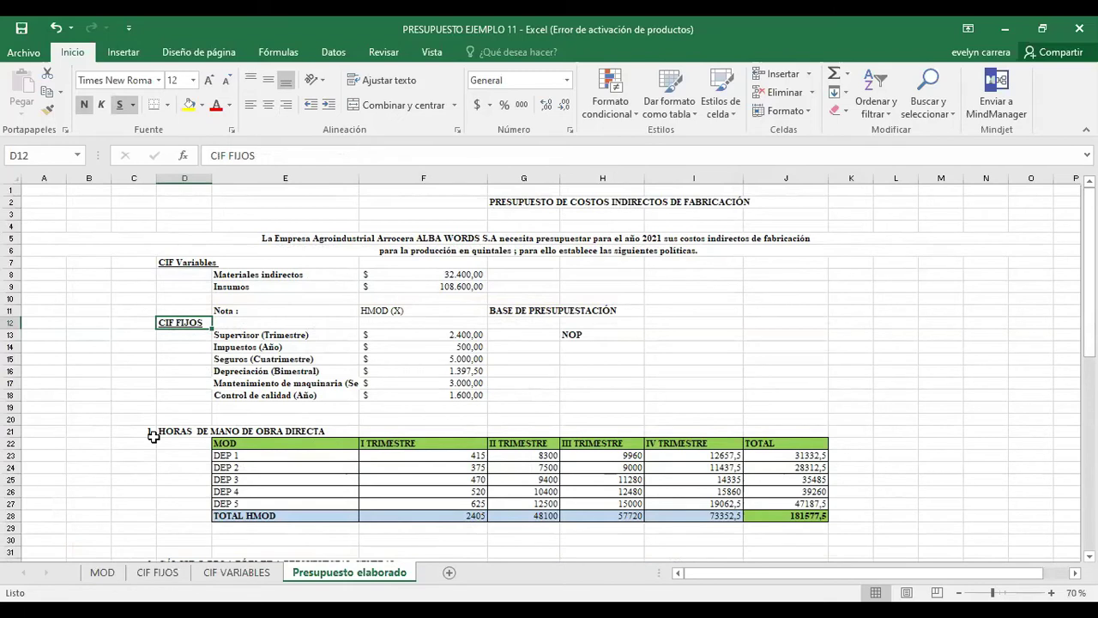
click(180, 433)
click(233, 429)
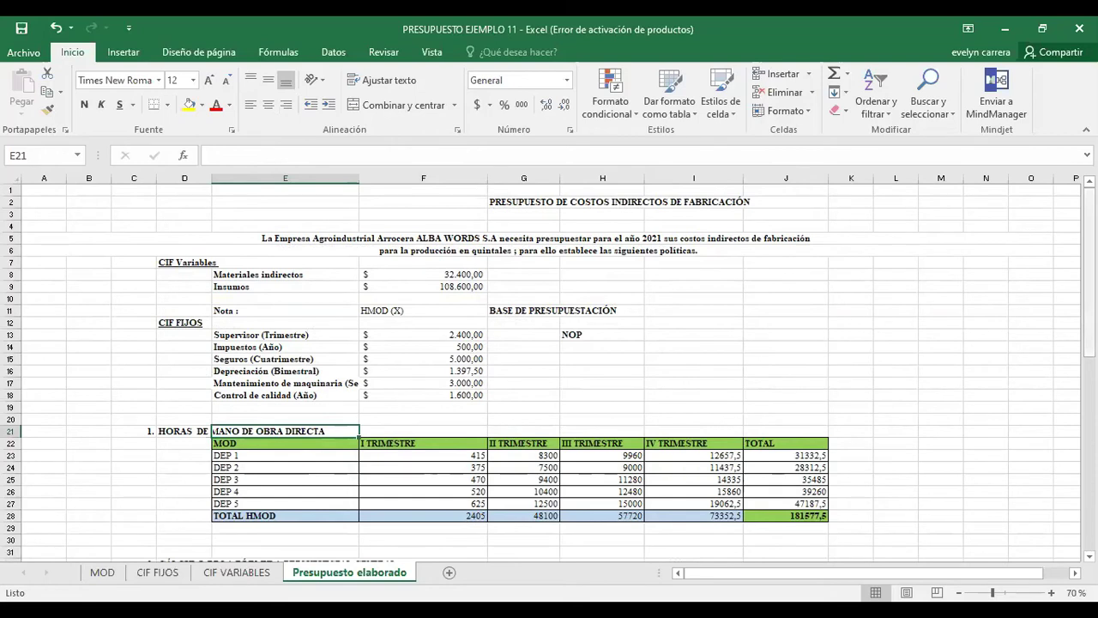
scroll(549, 369, down, 6)
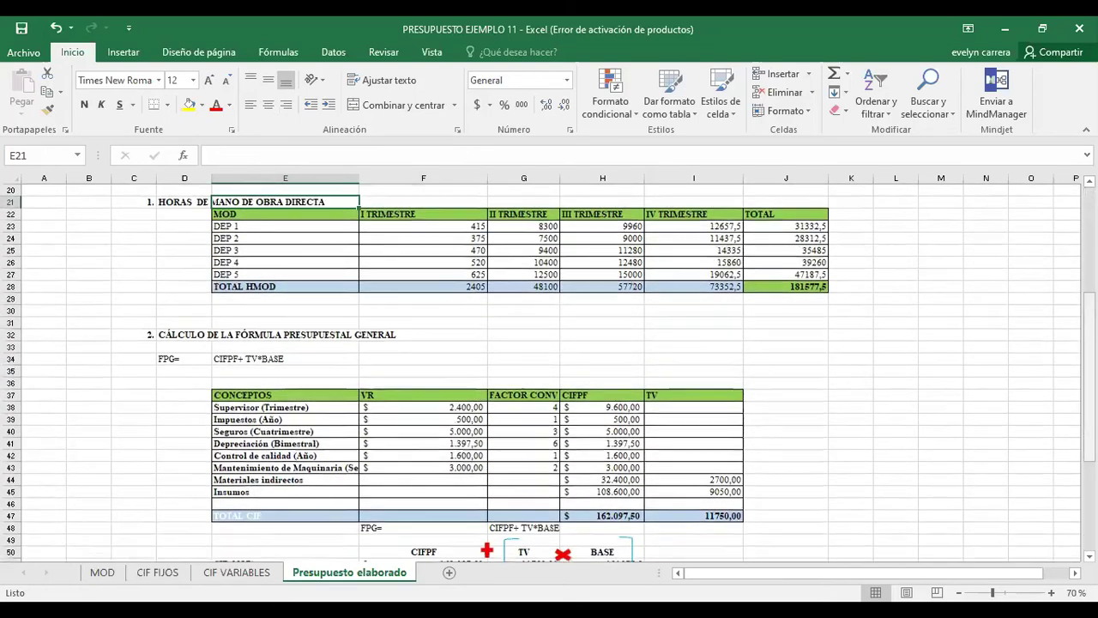
click(428, 228)
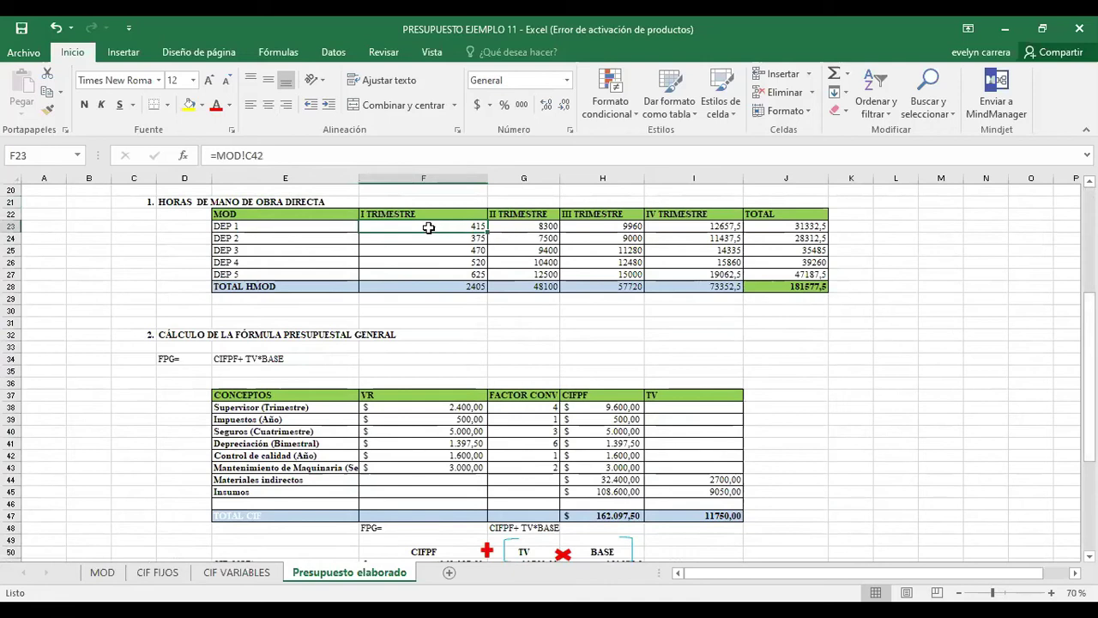
click(309, 228)
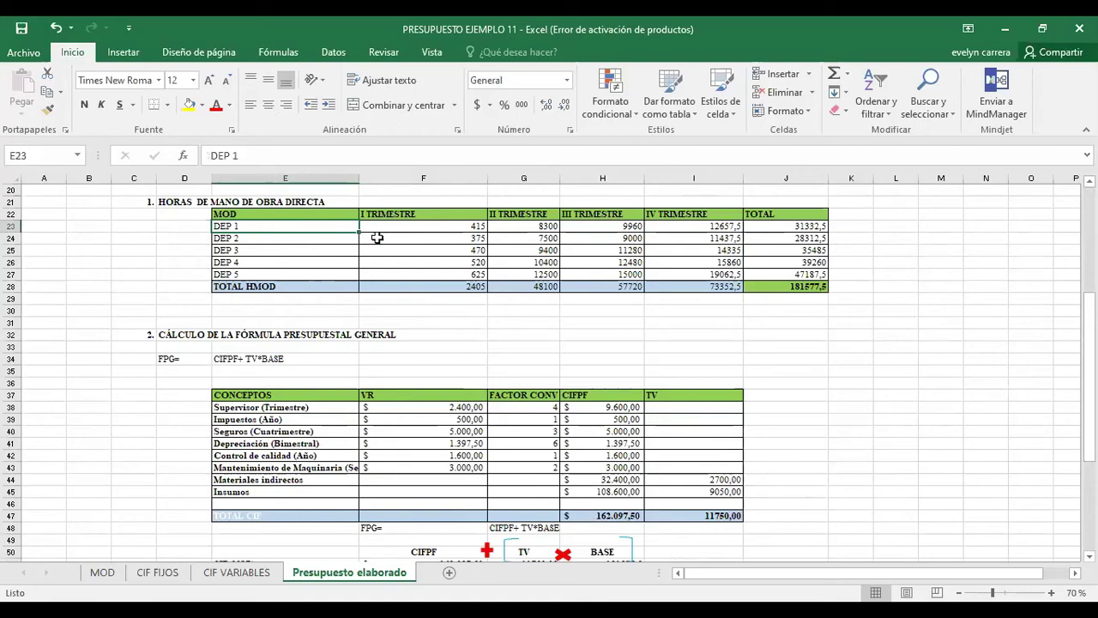
click(431, 229)
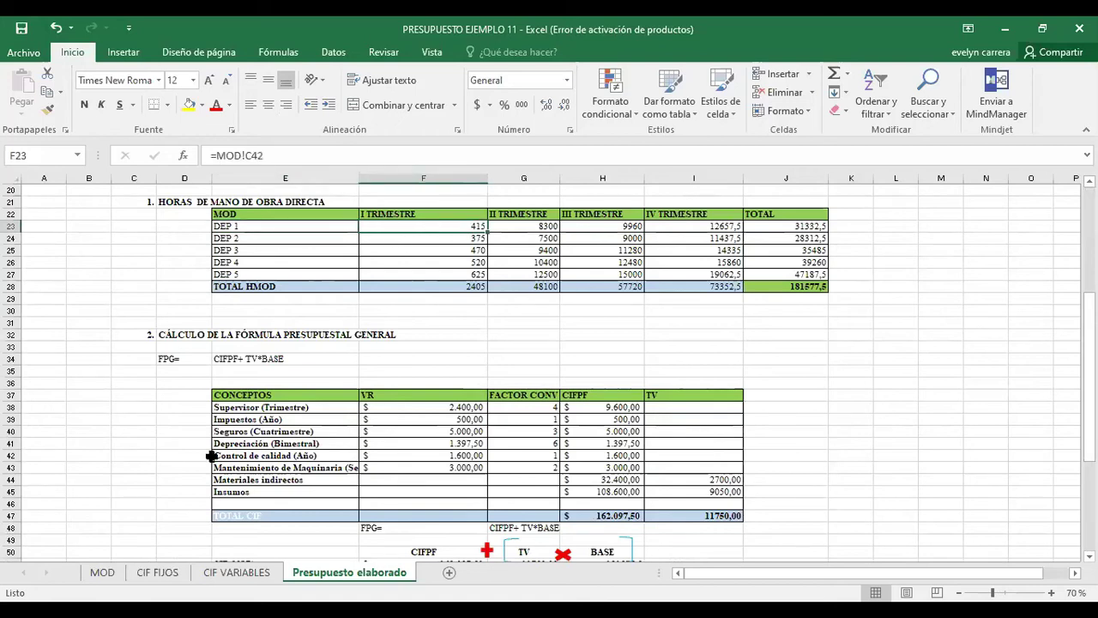
- Trace the ALMACENAJE first-quarter hours formula on the MOD sheet to its rice production and unit time cells, and return to Presupuesto elaborado
click(103, 572)
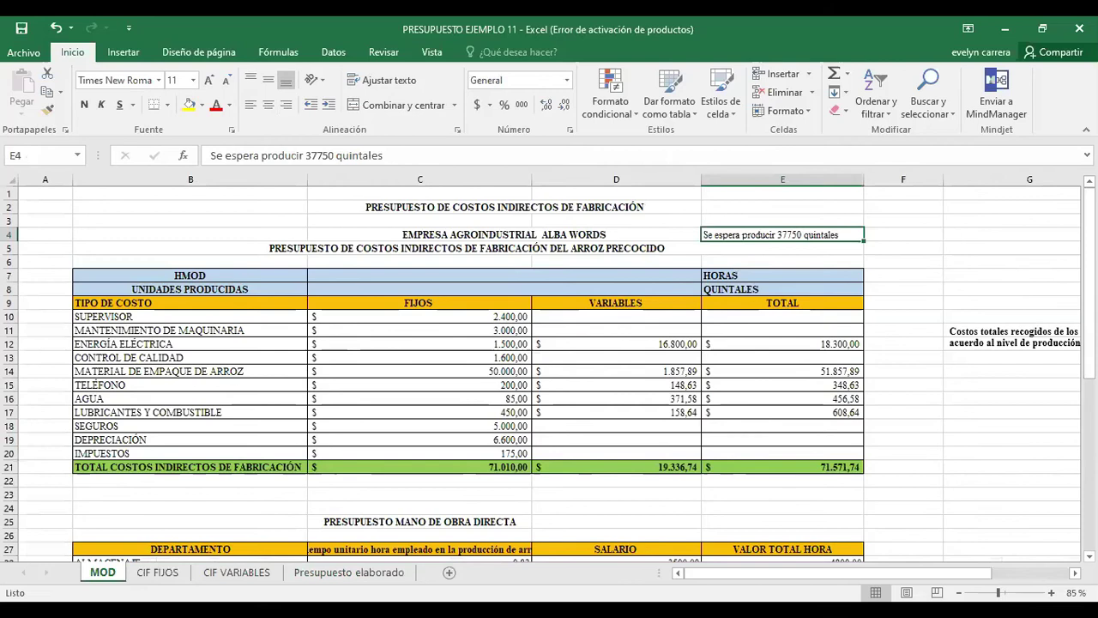
scroll(574, 481, down, 8)
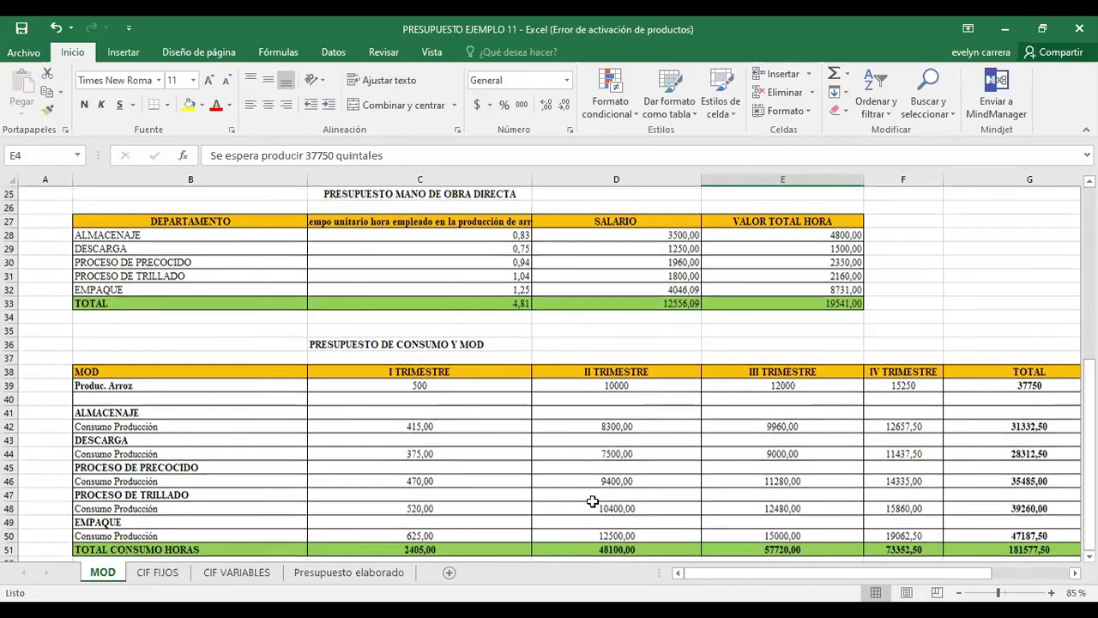
click(443, 425)
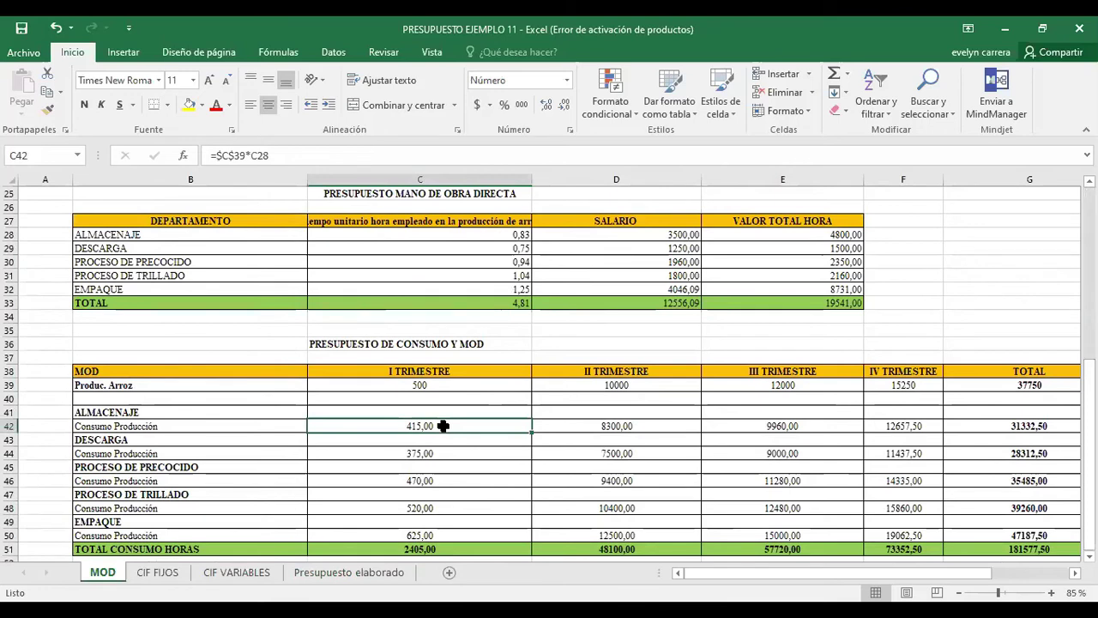
click(418, 384)
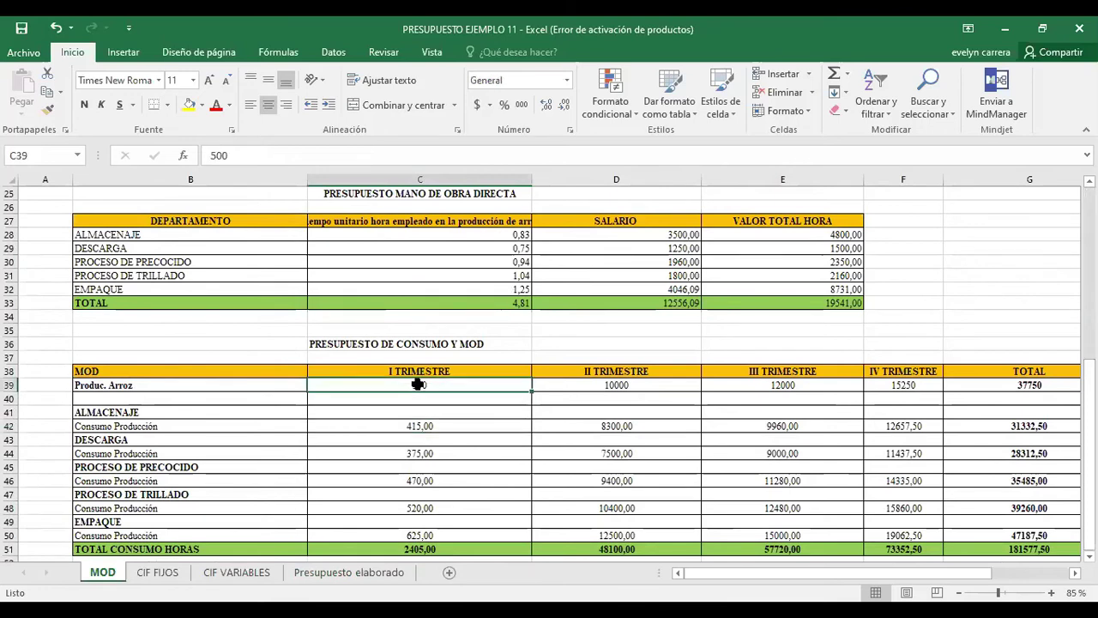
click(419, 426)
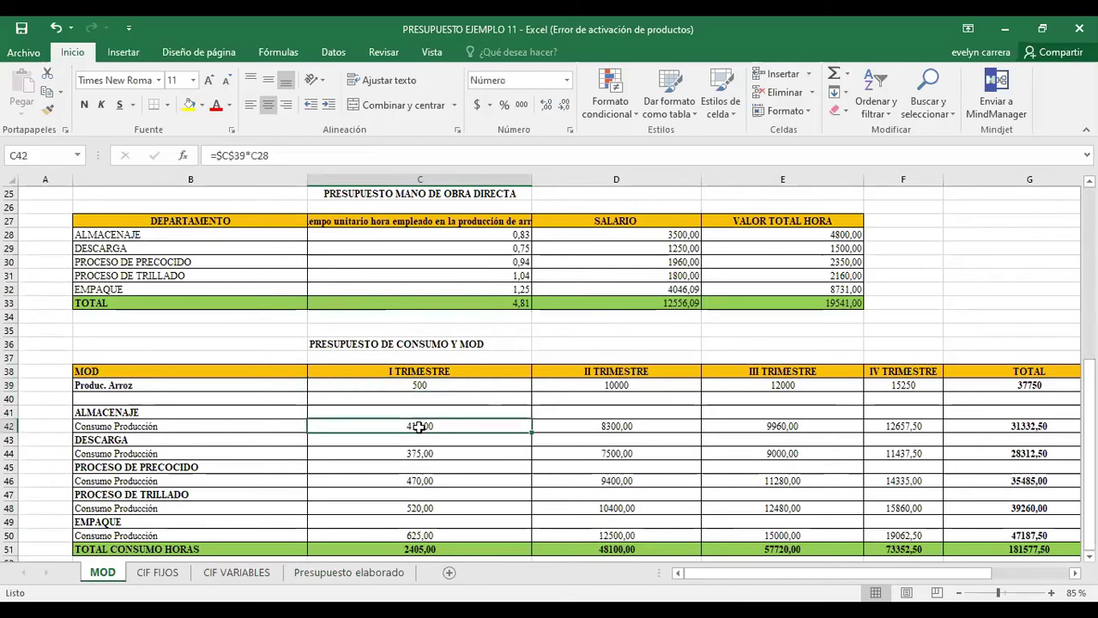
click(441, 385)
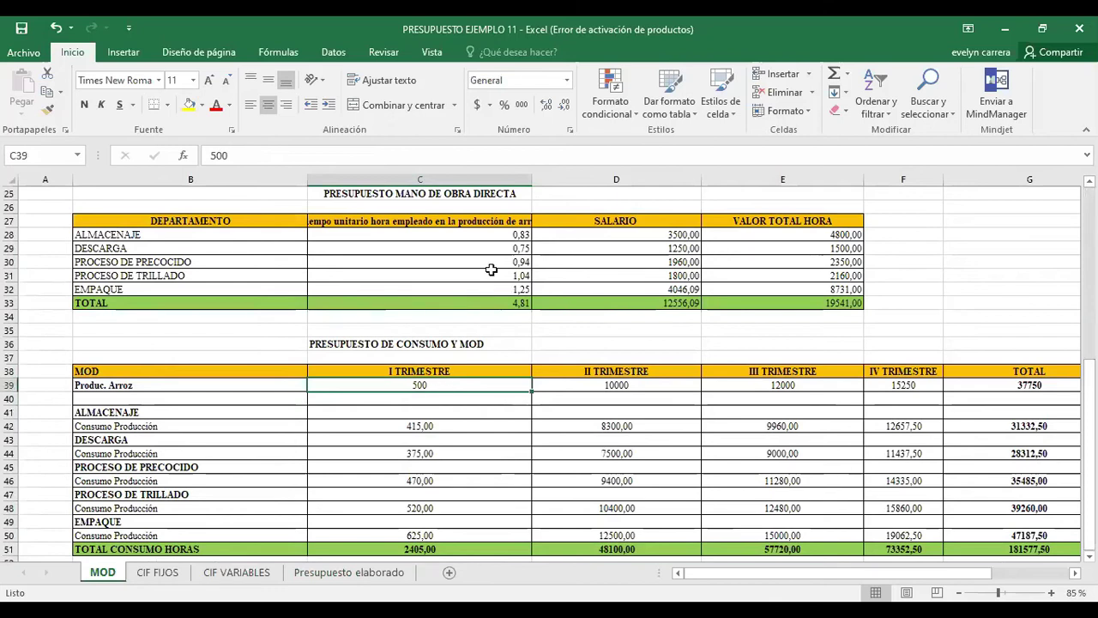
click(507, 236)
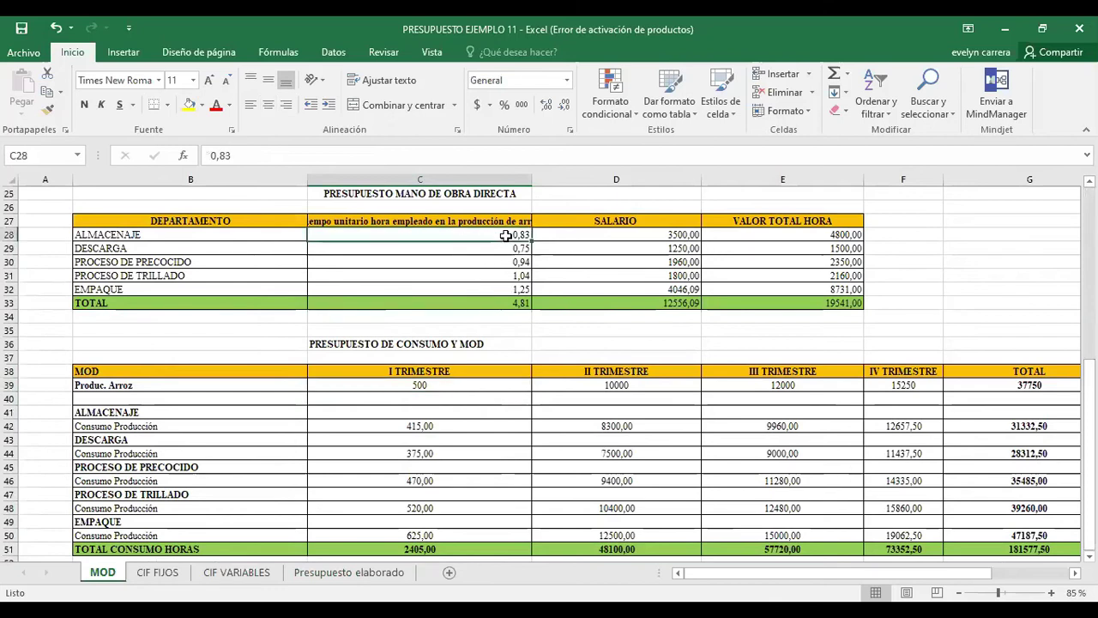
click(478, 385)
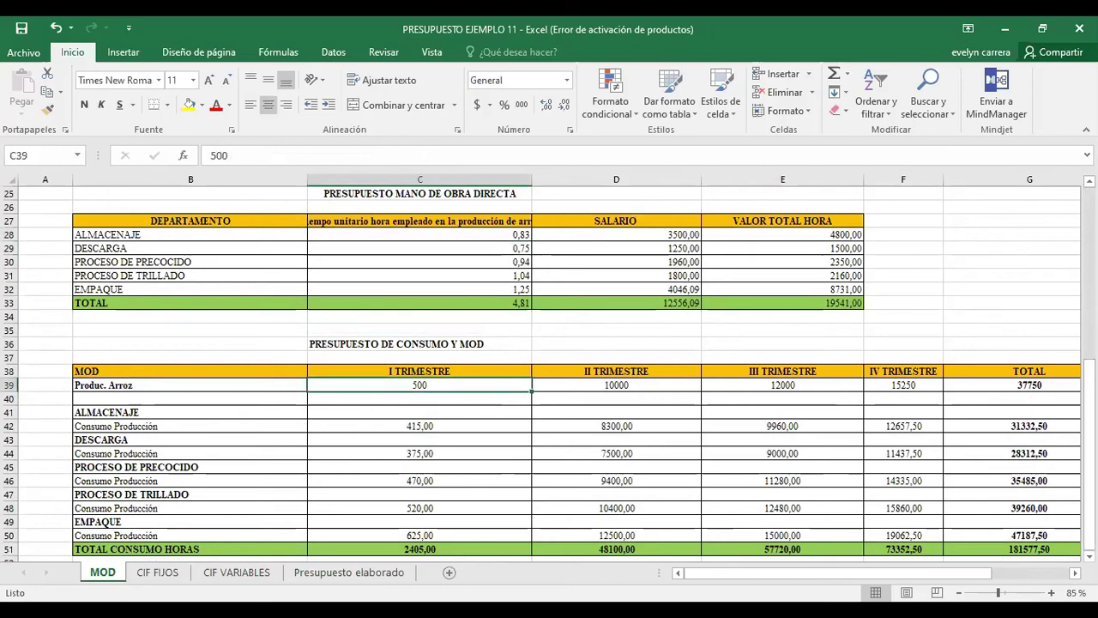
click(337, 573)
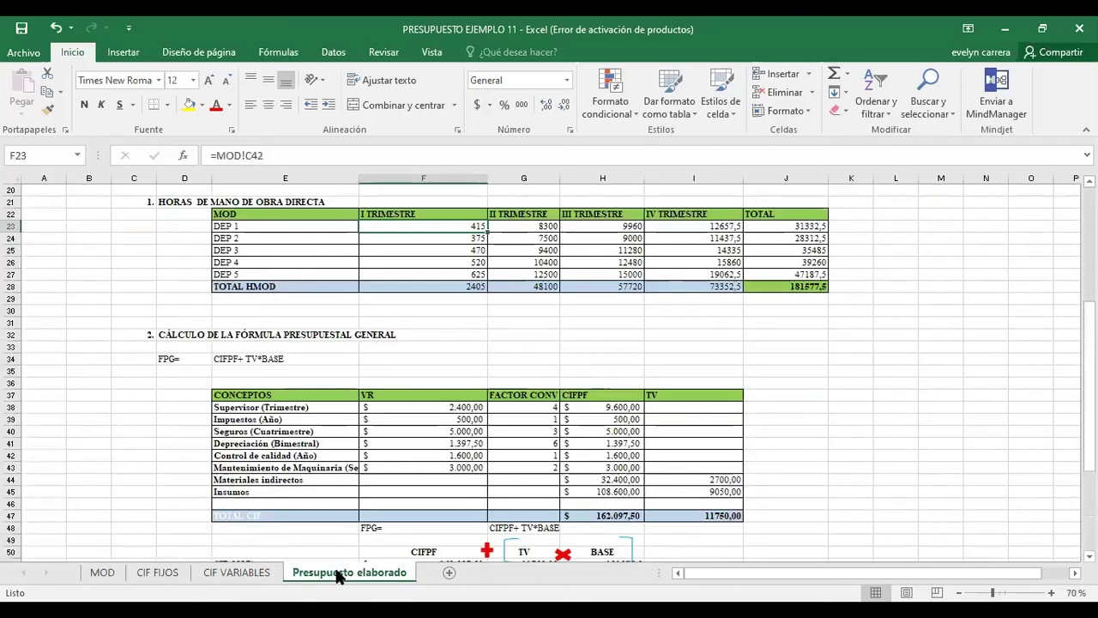
- Inspect the DEP 1 second- and third-quarter formulas and the TOTAL HMOD sums in the direct labour hours table
click(523, 227)
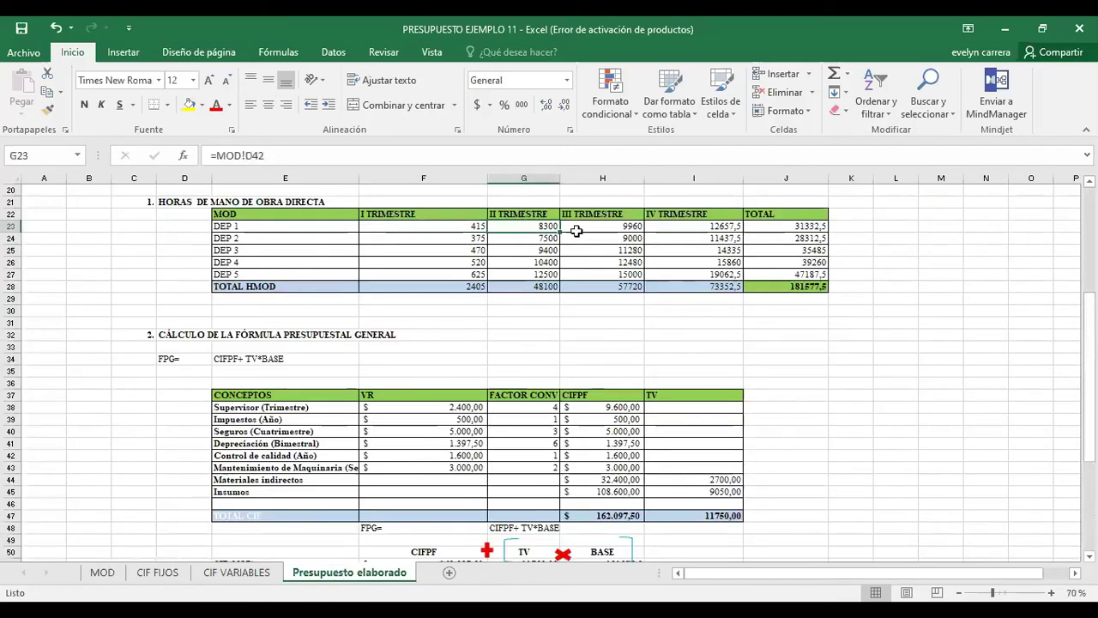
click(604, 227)
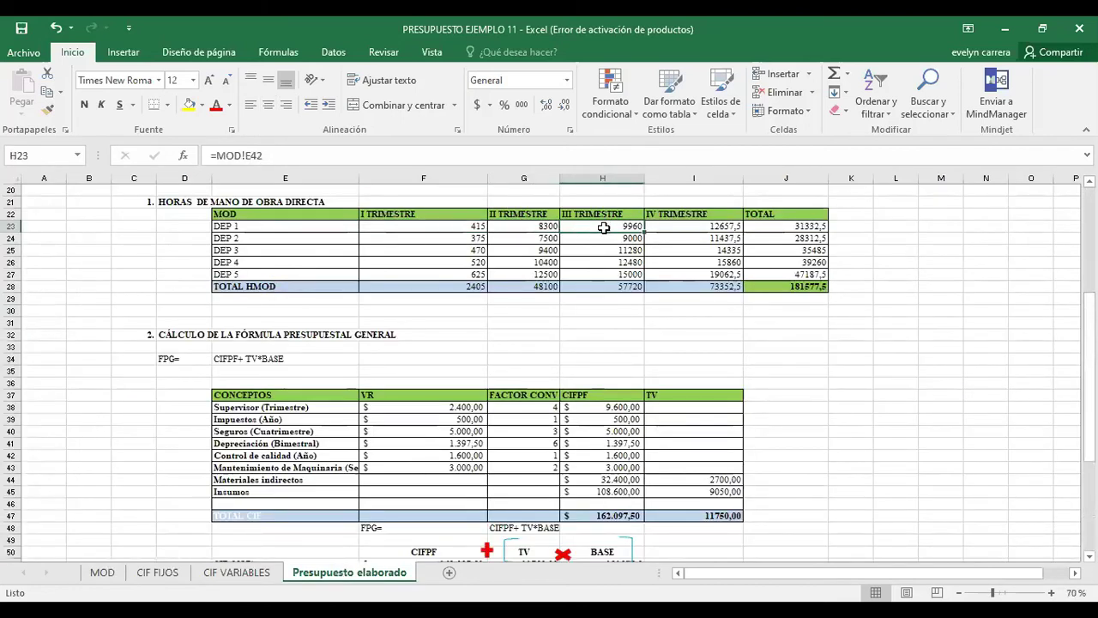
click(418, 284)
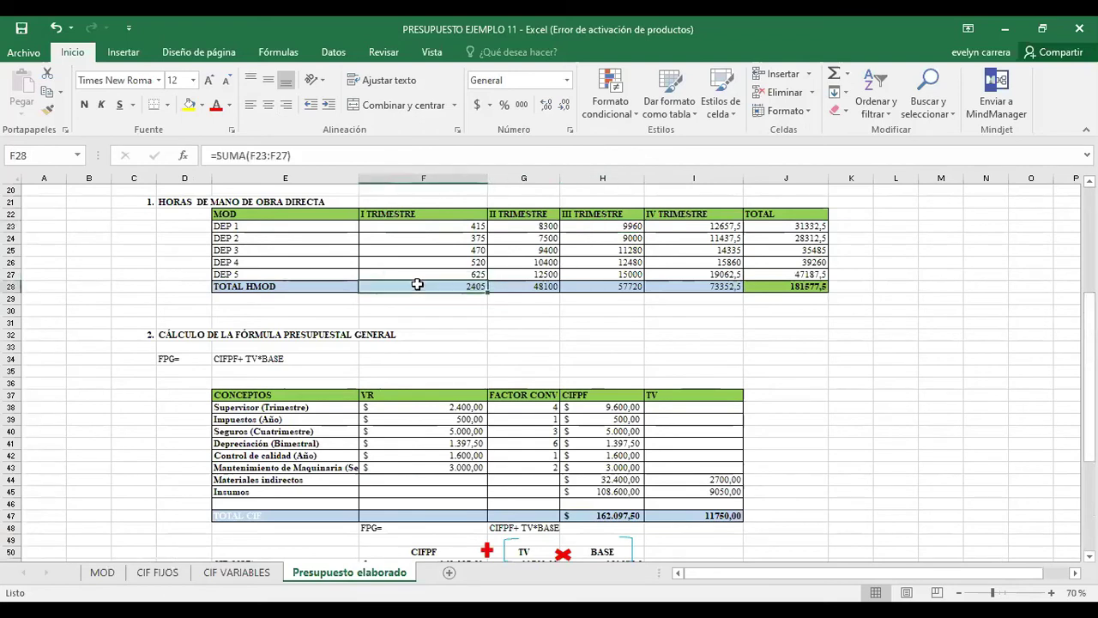
click(470, 276)
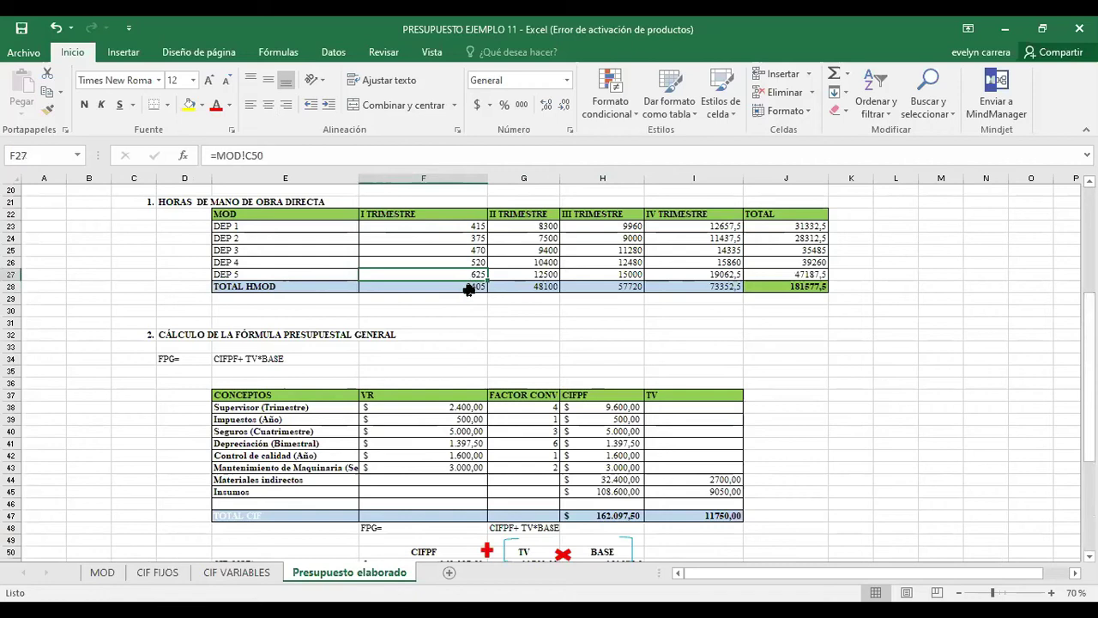
click(469, 288)
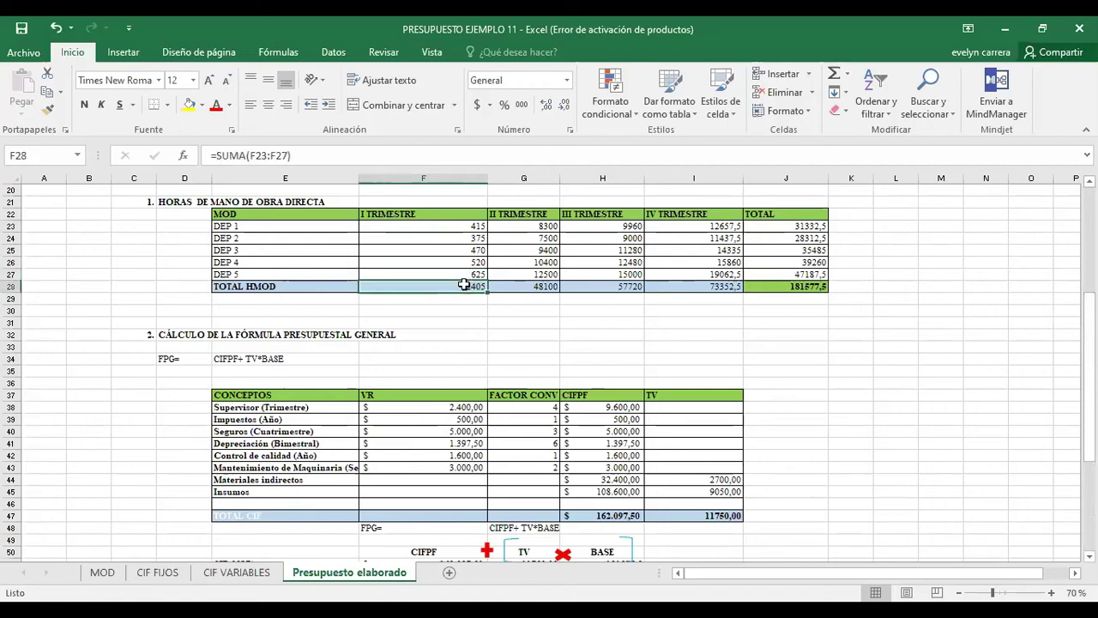
click(772, 289)
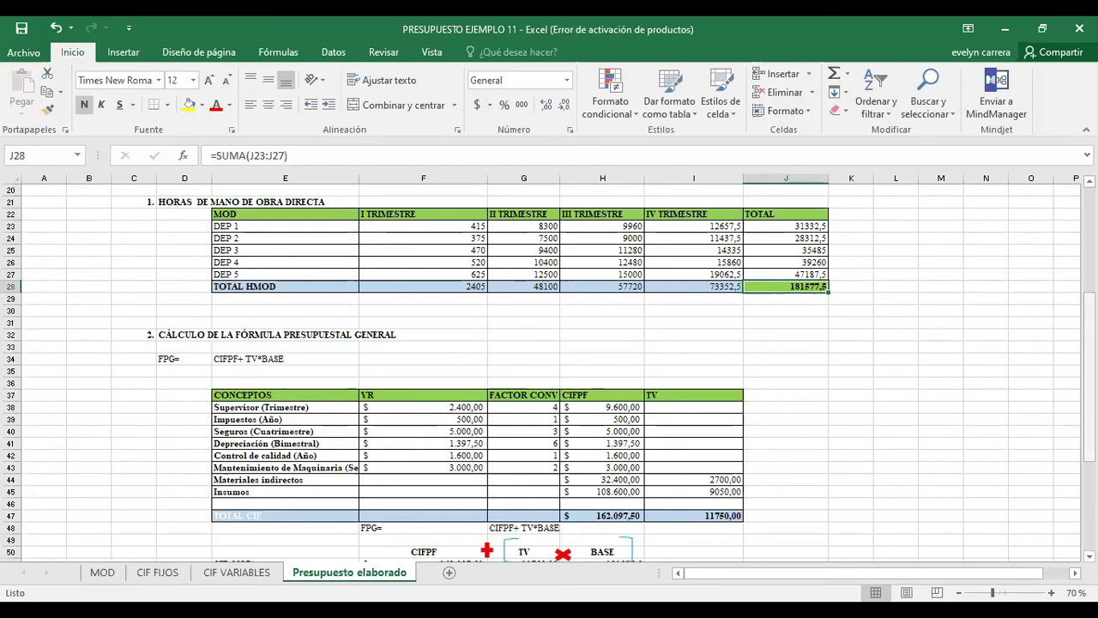
scroll(871, 331, up, 1)
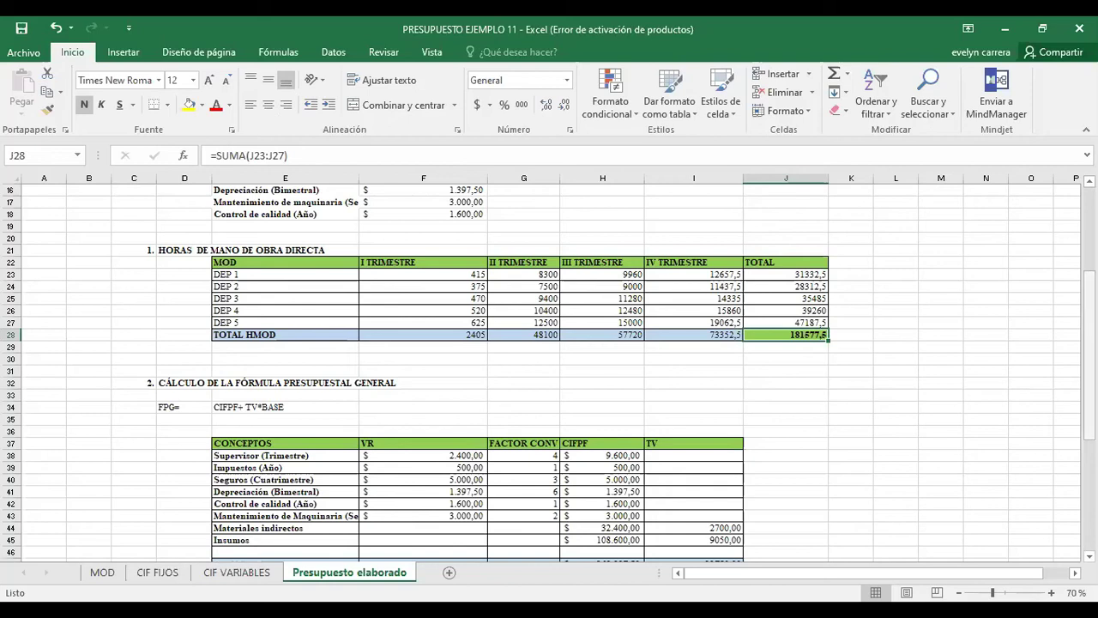
- Examine the CONCEPTOS table, checking the Supervisor row's value, conversion factor and CIFPF, the Insumos amounts and the TOTAL CIF sum
drag(1089, 292, 1089, 360)
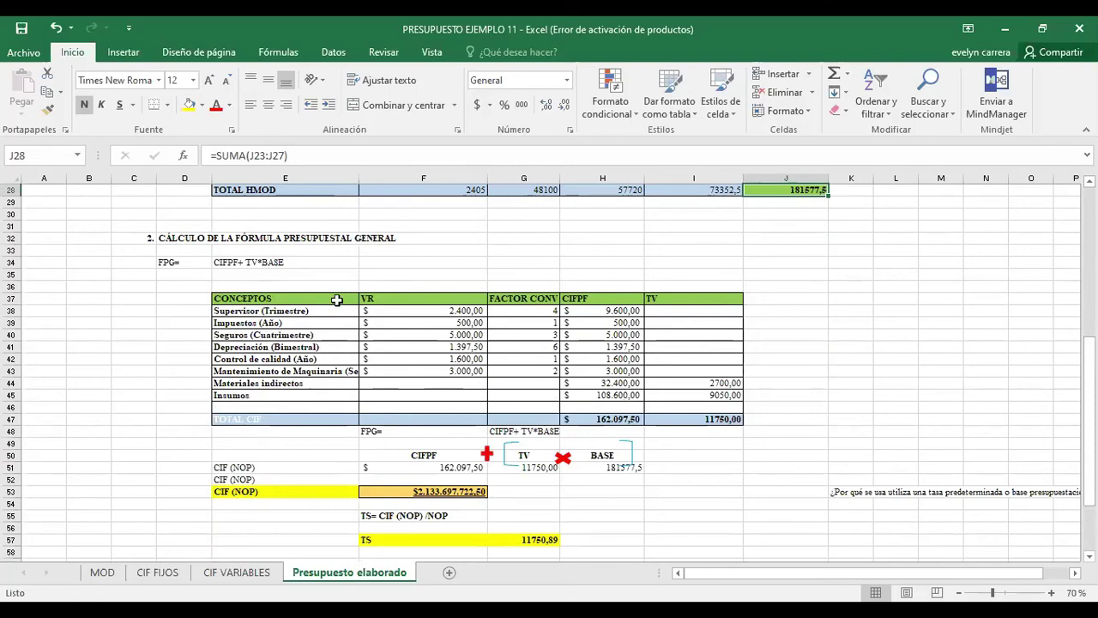
click(433, 311)
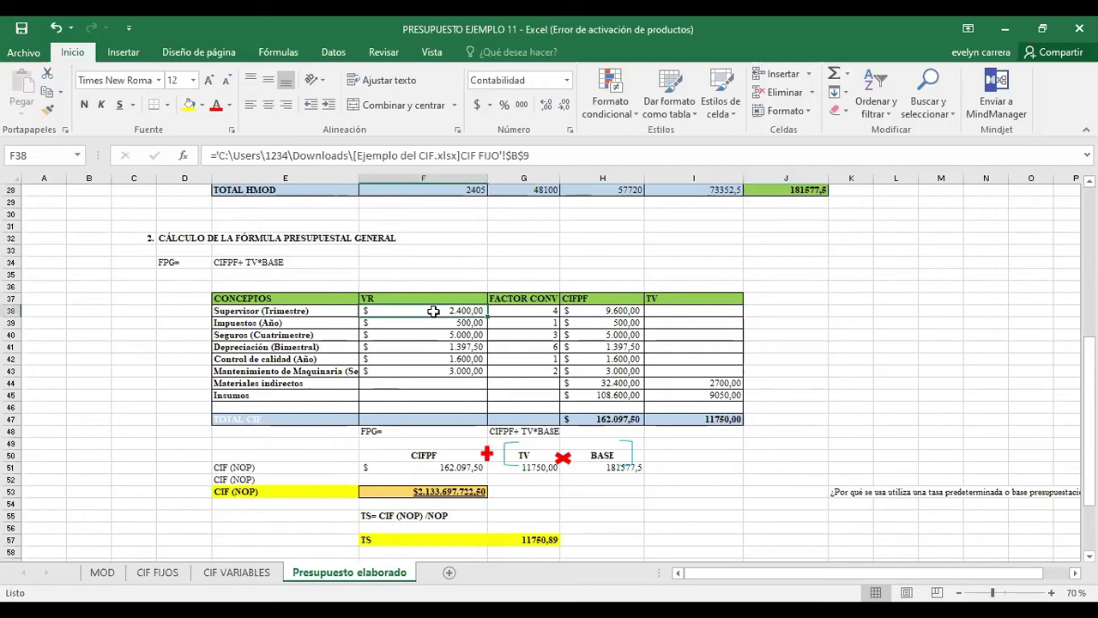
click(540, 311)
click(606, 311)
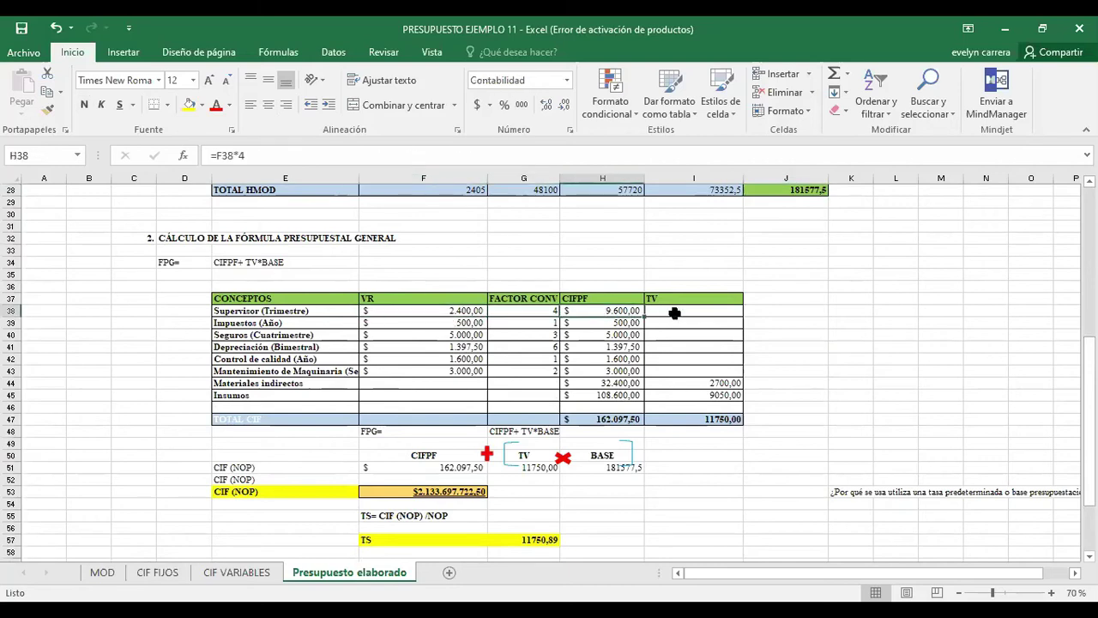
click(675, 314)
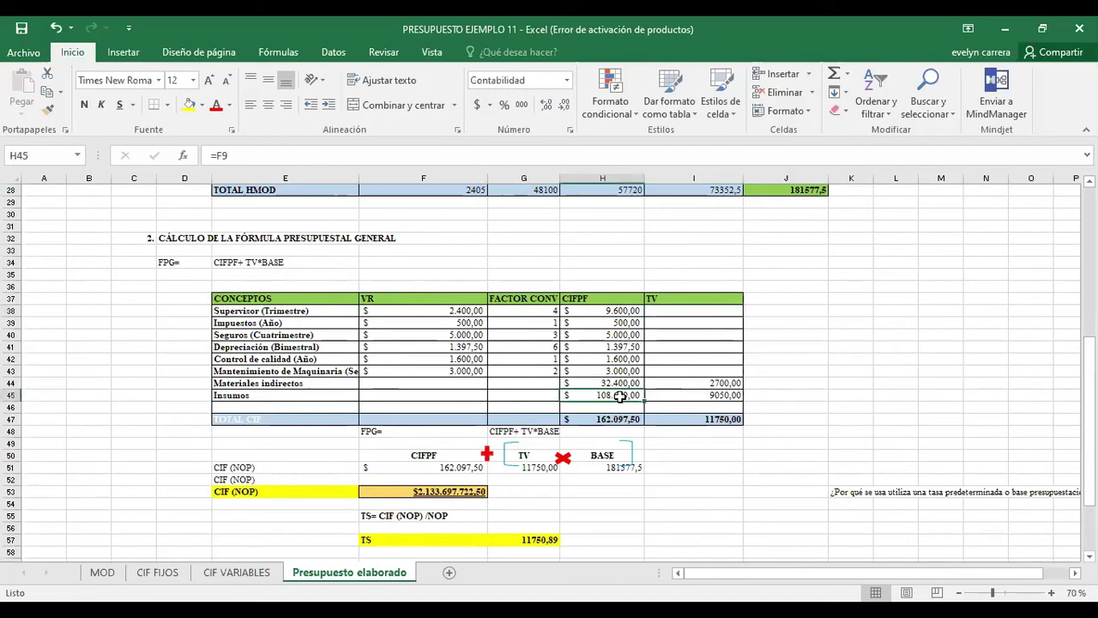
drag(673, 396, 628, 419)
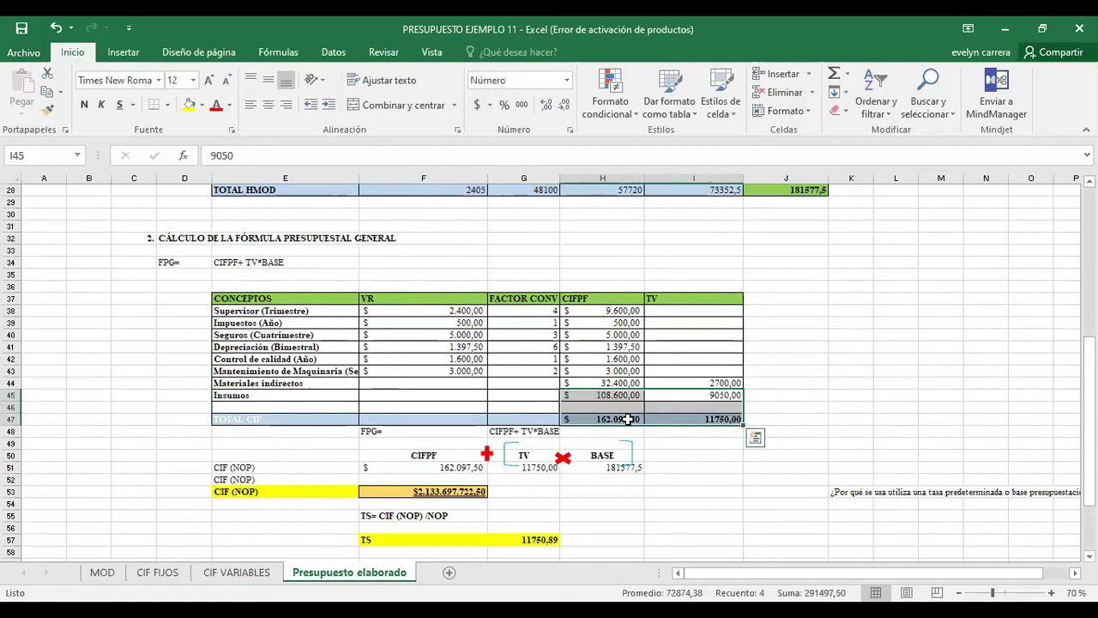
click(543, 420)
click(601, 418)
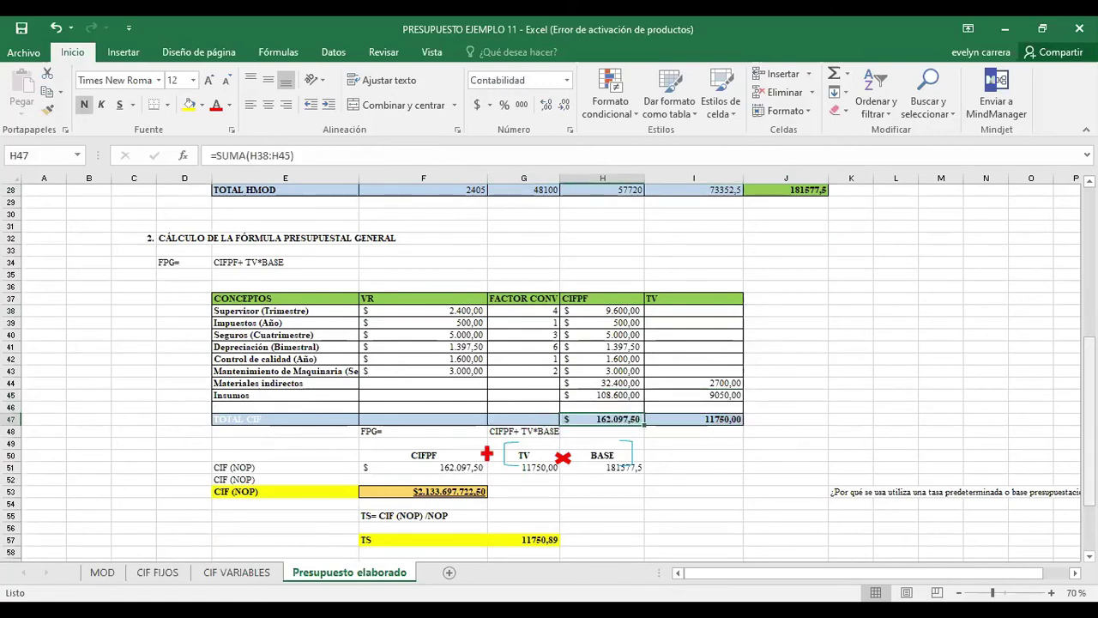
- Trace the CIF (NOP) calculation through its CIFPF, TV and BASE cells in row 51 to the result formula in F53
scroll(549, 369, down, 2)
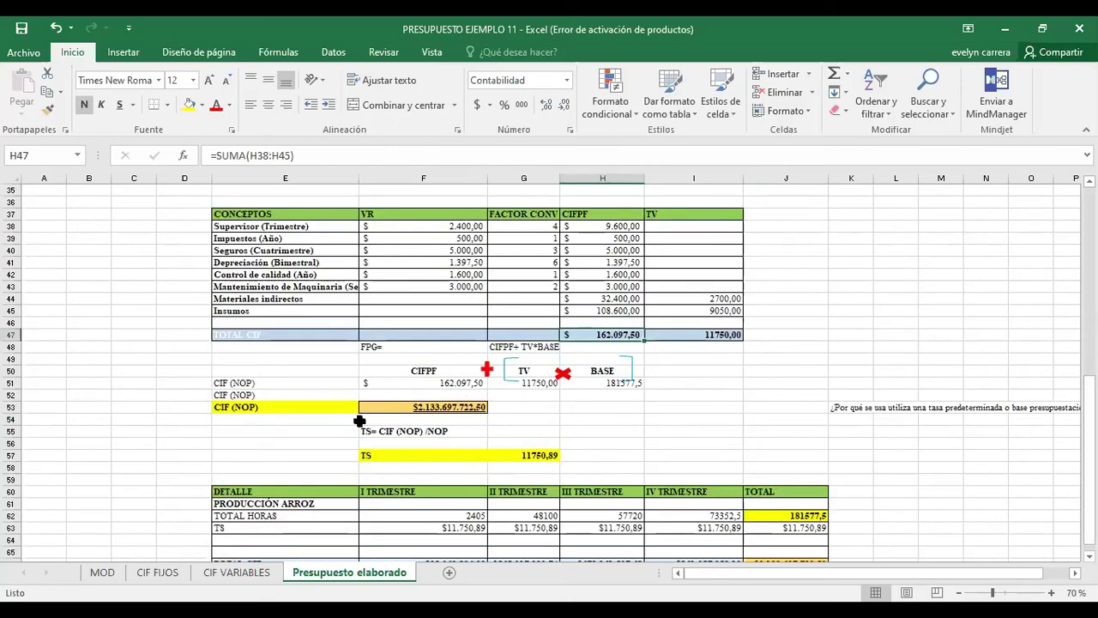
click(397, 407)
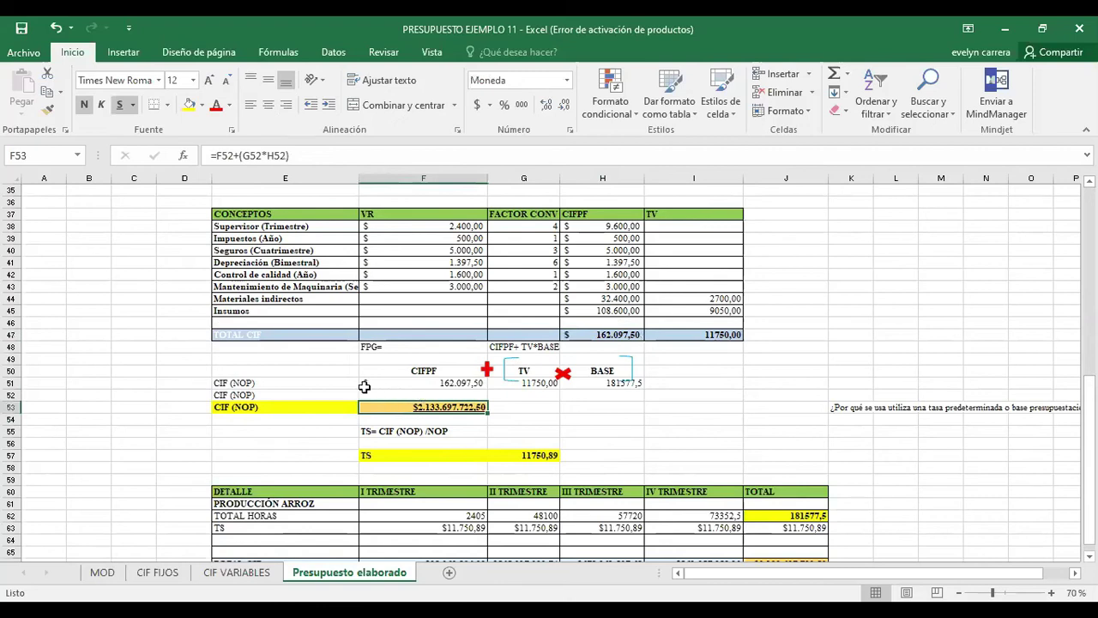
click(307, 380)
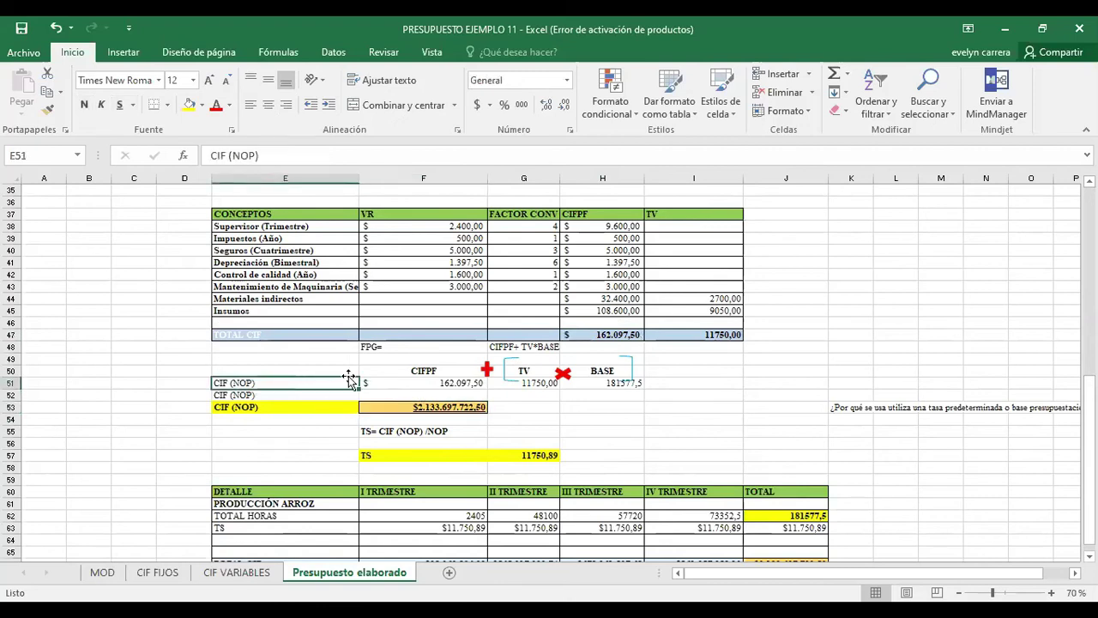
click(446, 382)
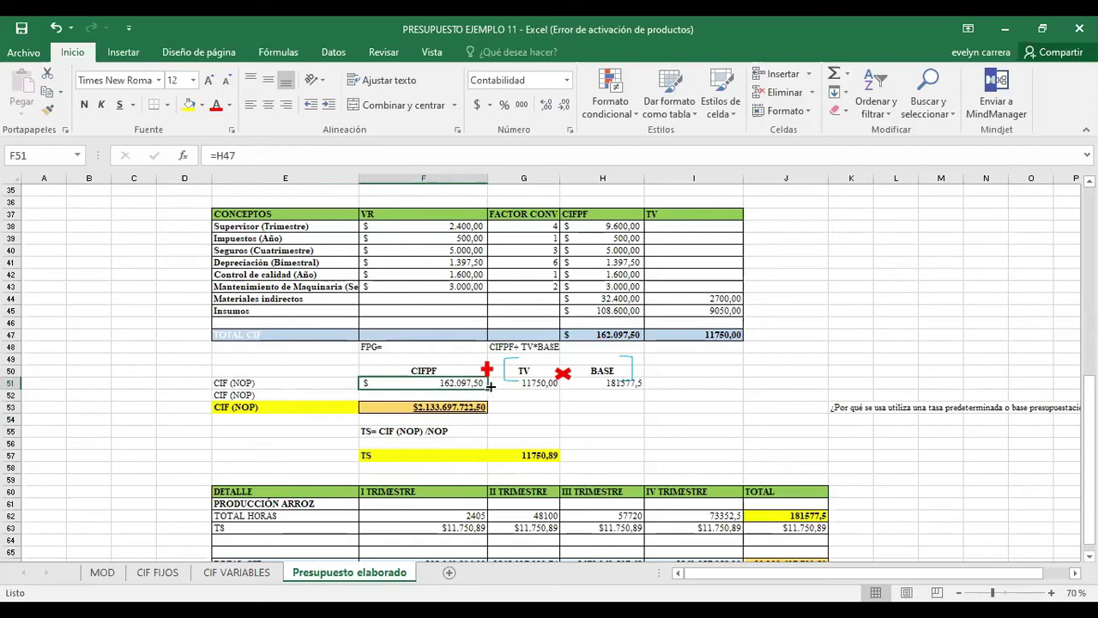
click(543, 384)
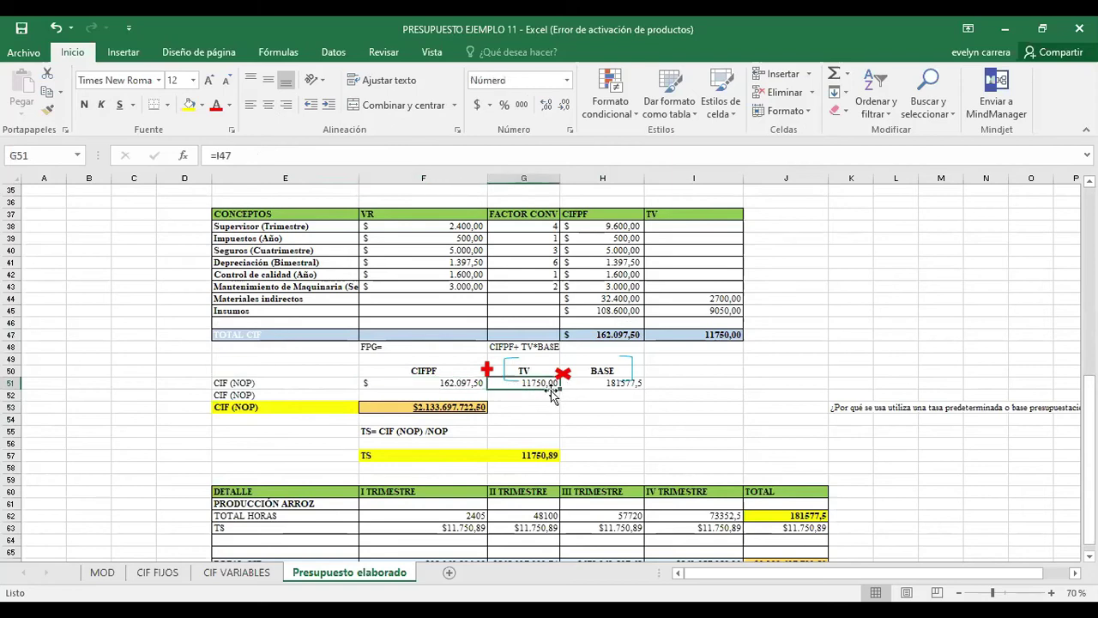
click(630, 370)
click(643, 384)
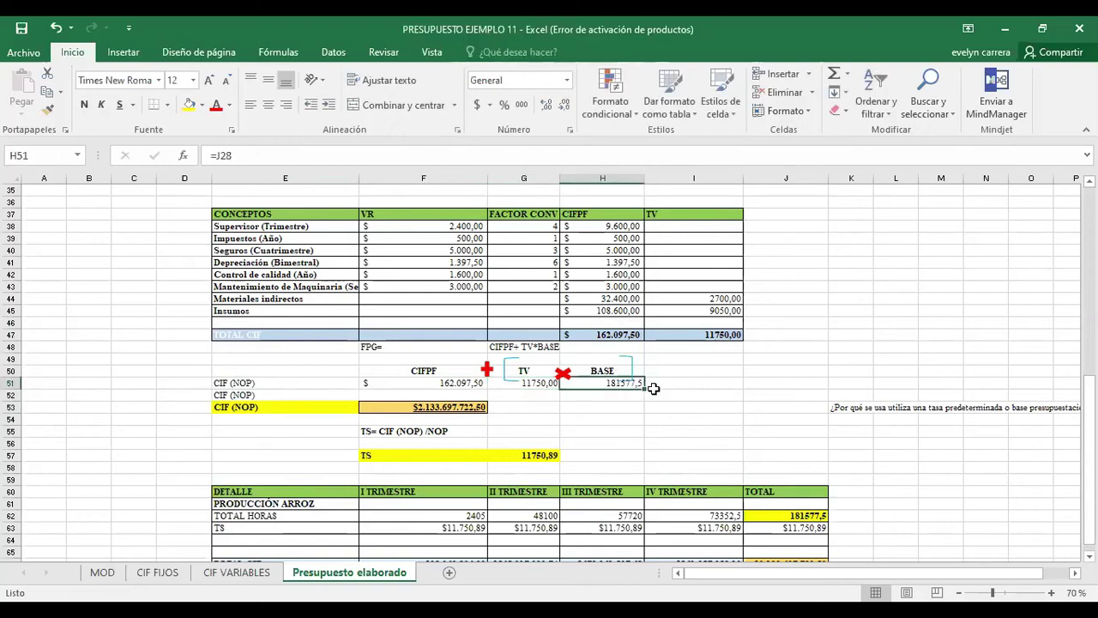
click(394, 409)
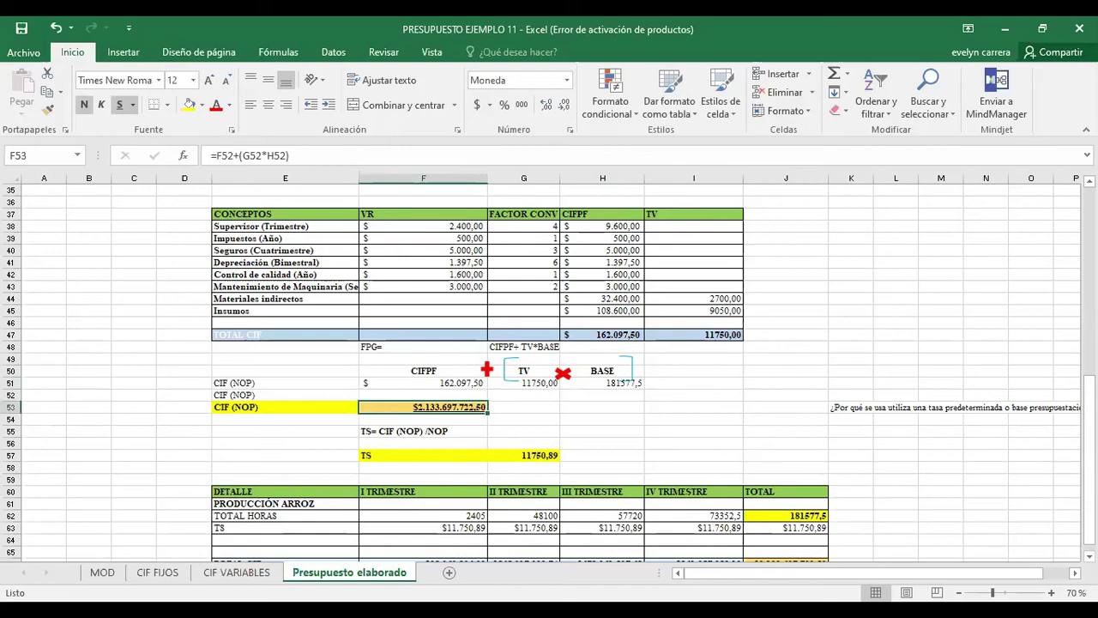
- Review the TS= CIF (NOP) /NOP definition and inspect the TS rate formula in cell G57
scroll(446, 446, down, 1)
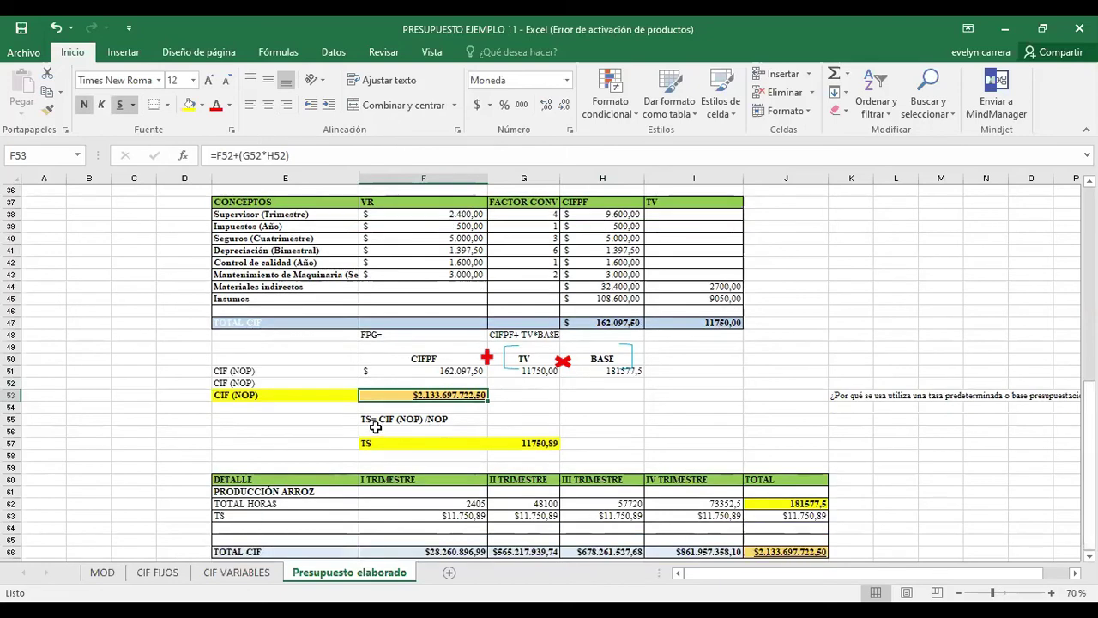
click(434, 419)
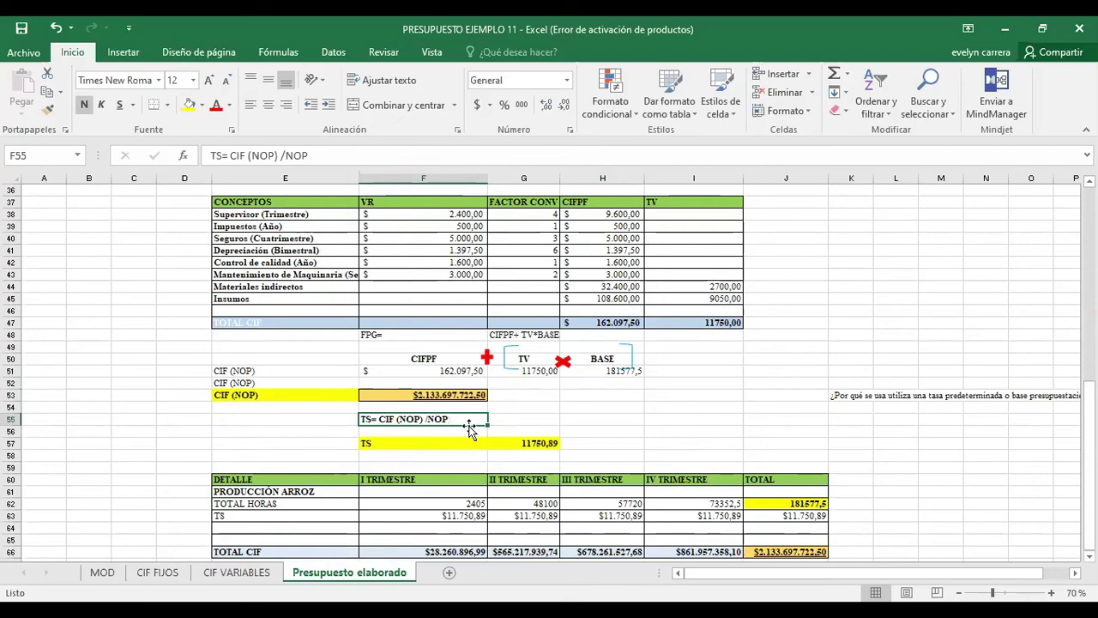
click(530, 443)
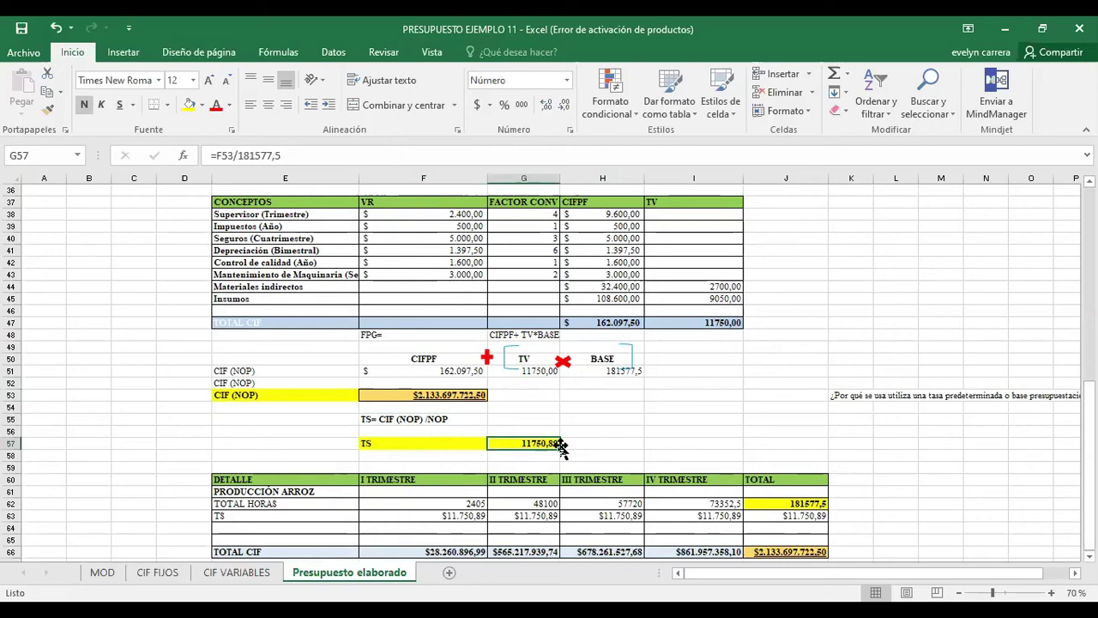
- Examine the TOTAL HORAS and TS rows of the quarterly DETALLE table, tracing the first-quarter rate back to cell G57
click(1089, 556)
scroll(1089, 556, down, 2)
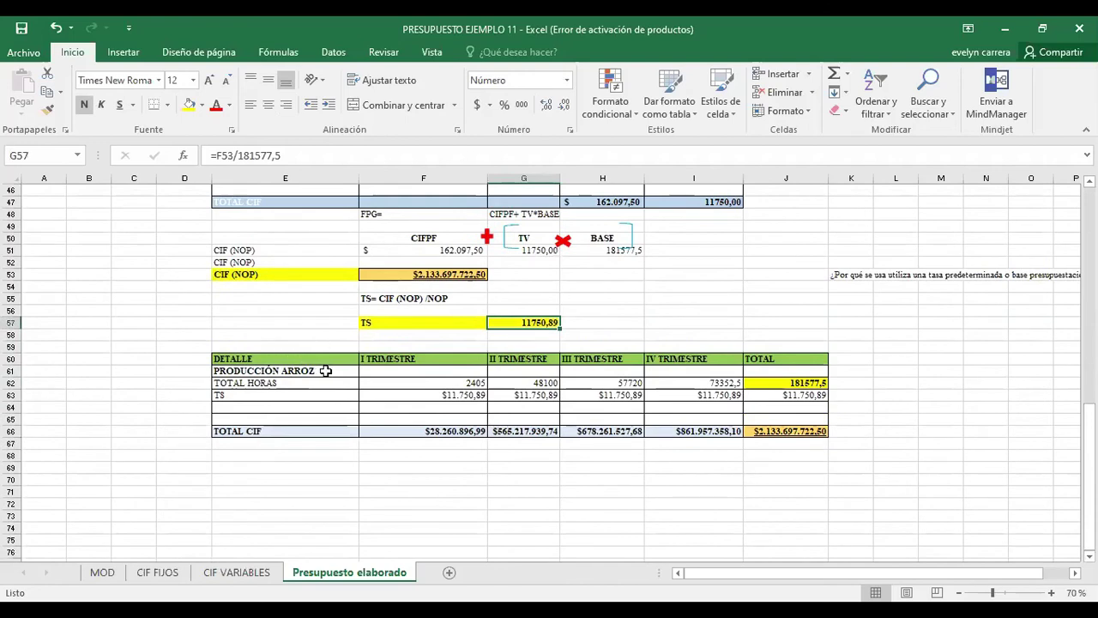
click(307, 384)
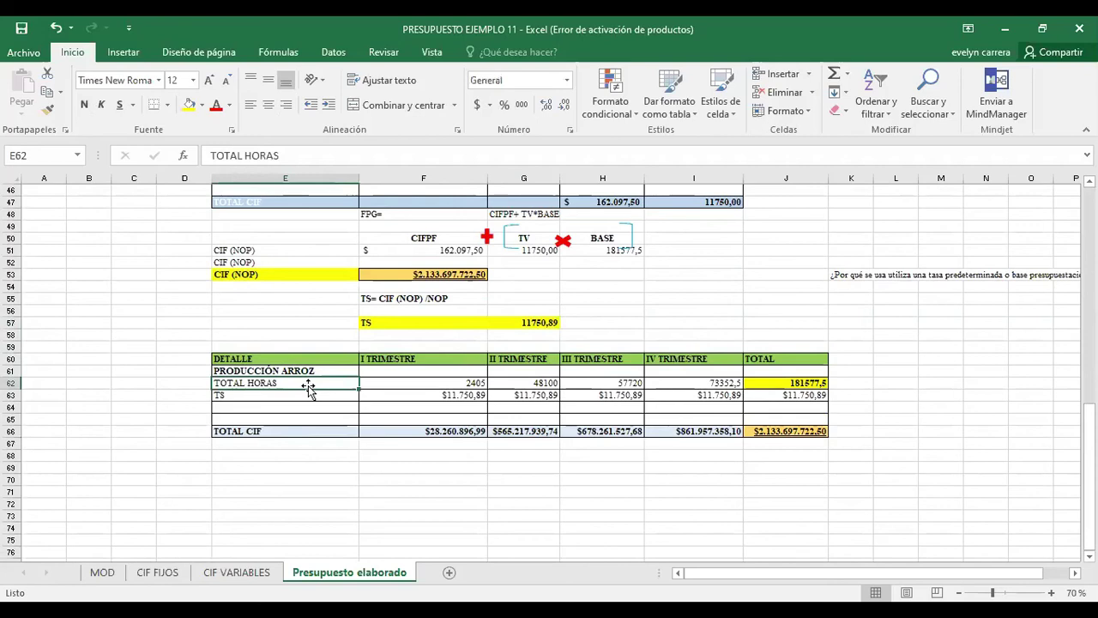
click(321, 395)
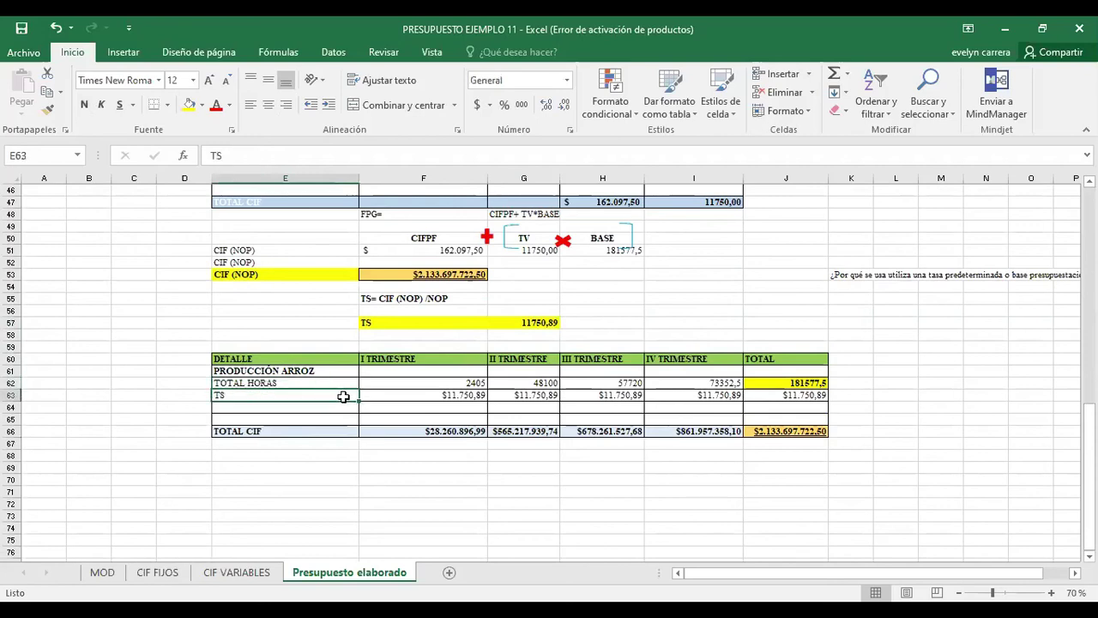
click(445, 382)
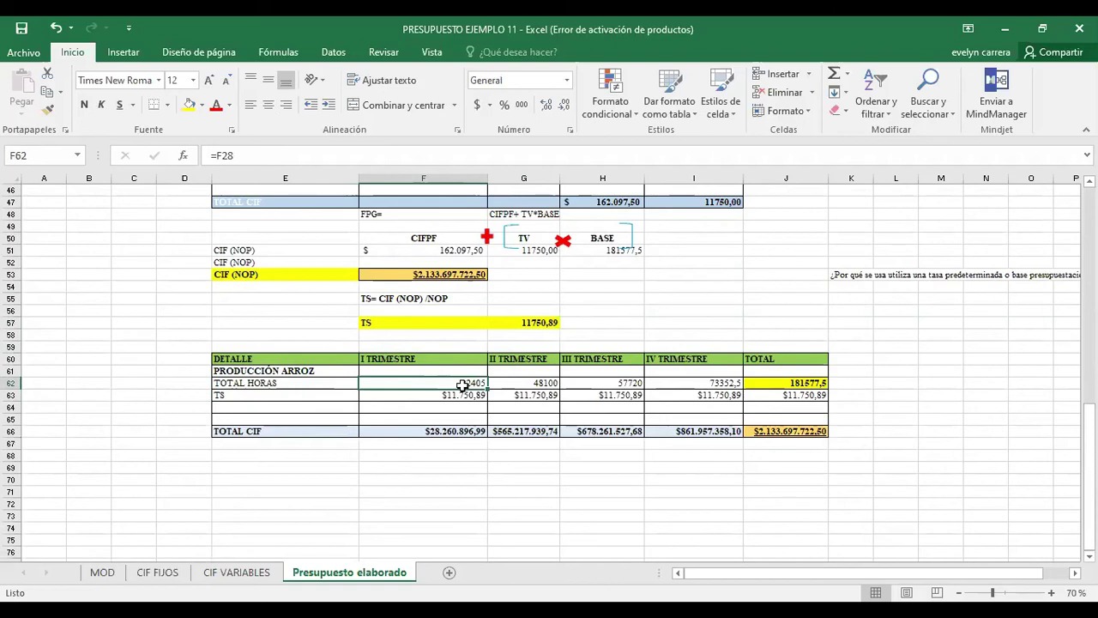
click(470, 397)
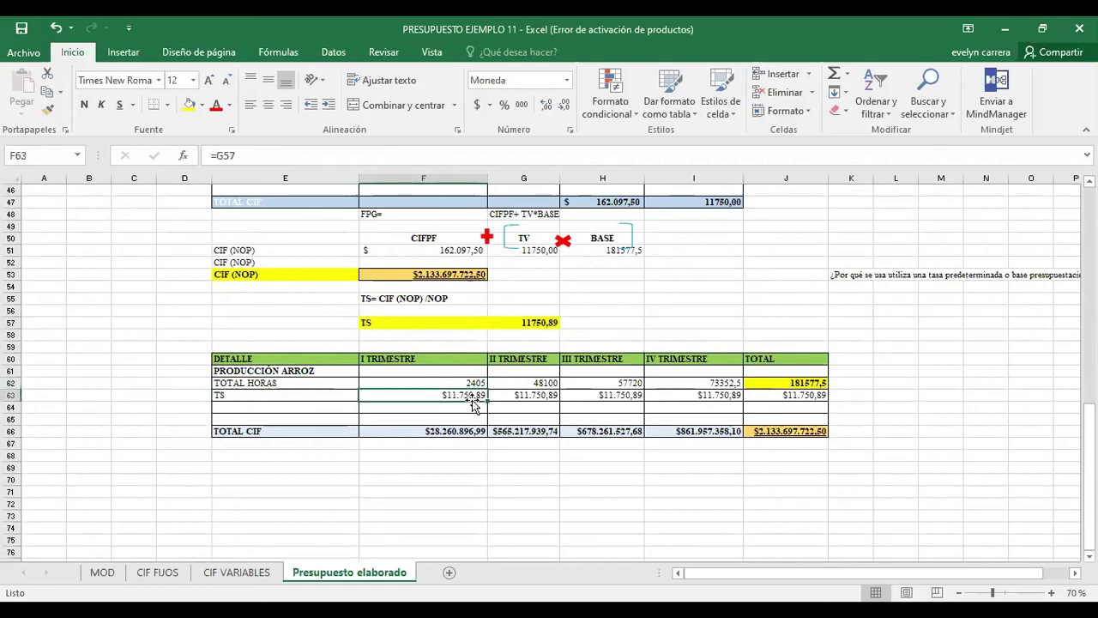
click(539, 323)
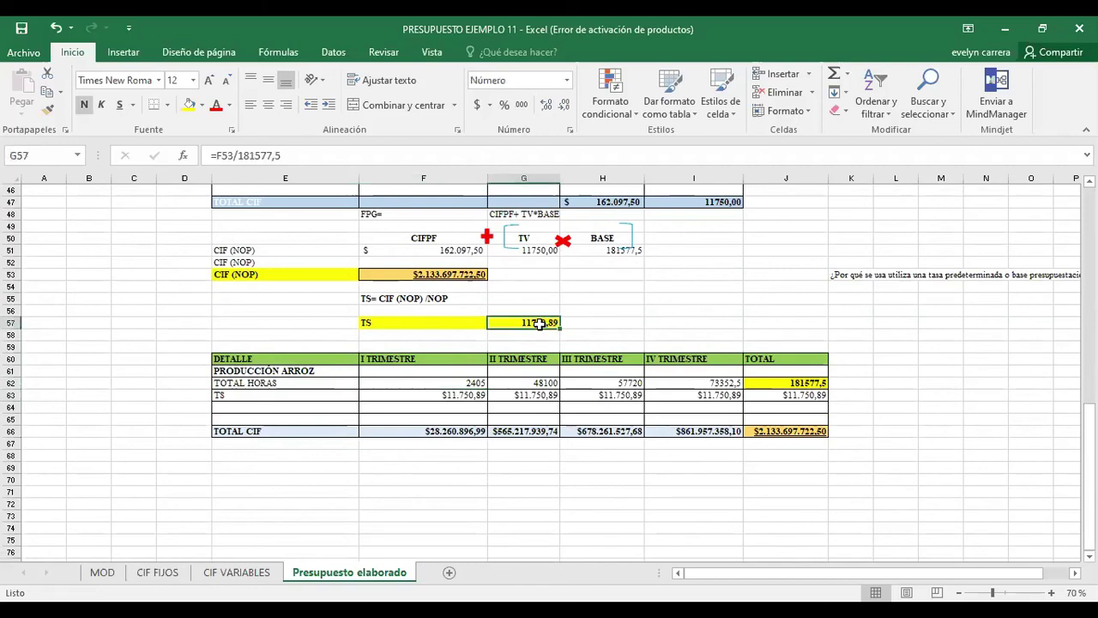
- Inspect the TOTAL CIF formulas for all four quarters and the annual sum in the DETALLE table
click(450, 430)
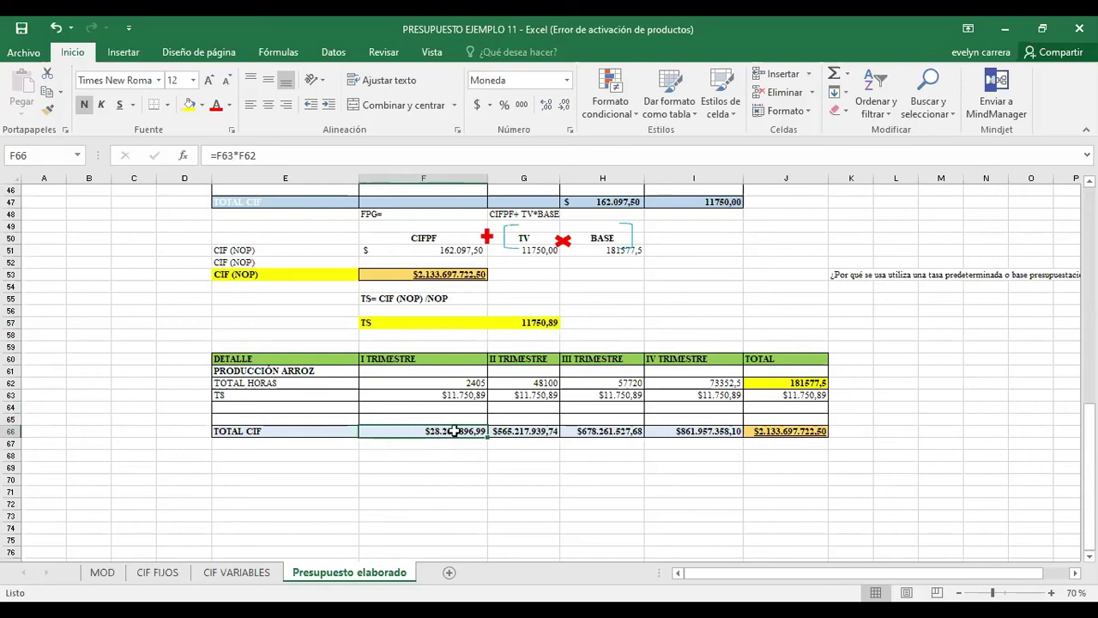
double_click(511, 432)
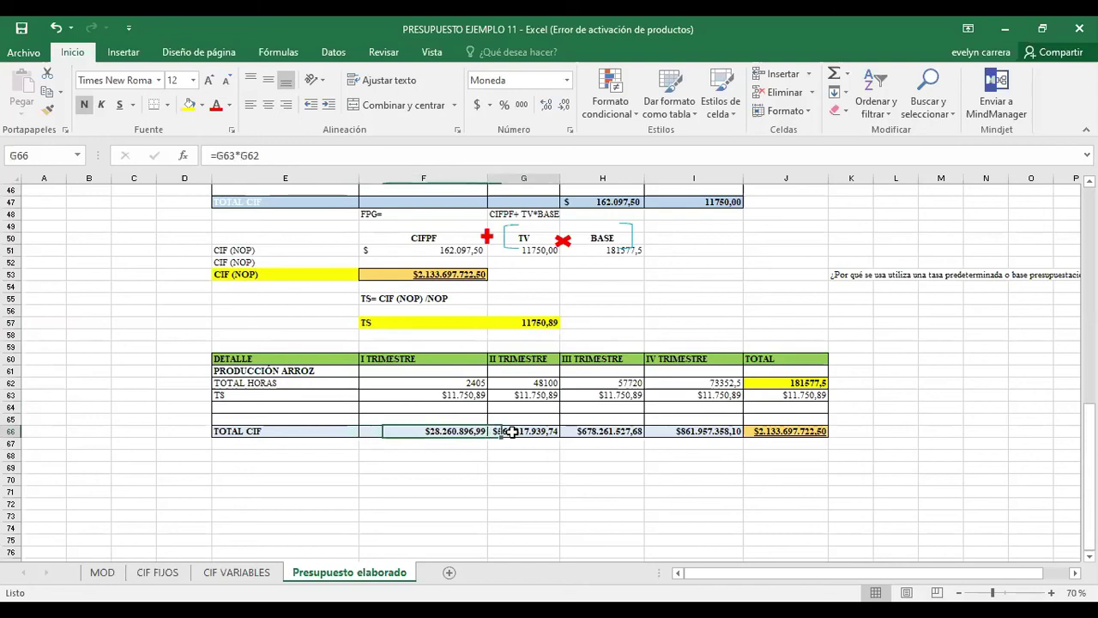
click(617, 432)
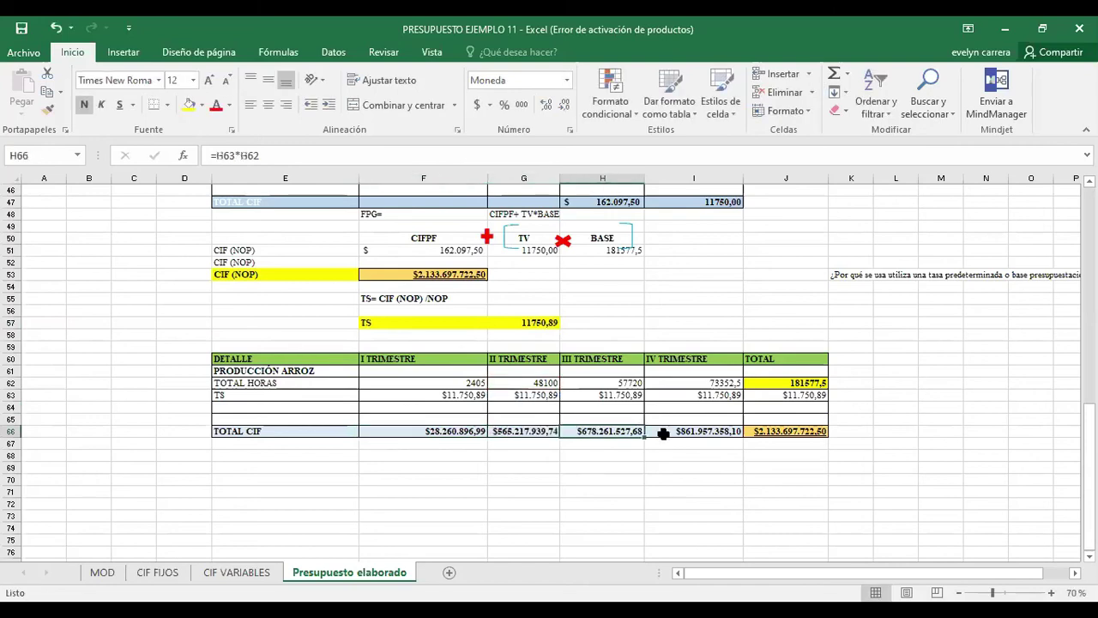
click(693, 433)
click(768, 432)
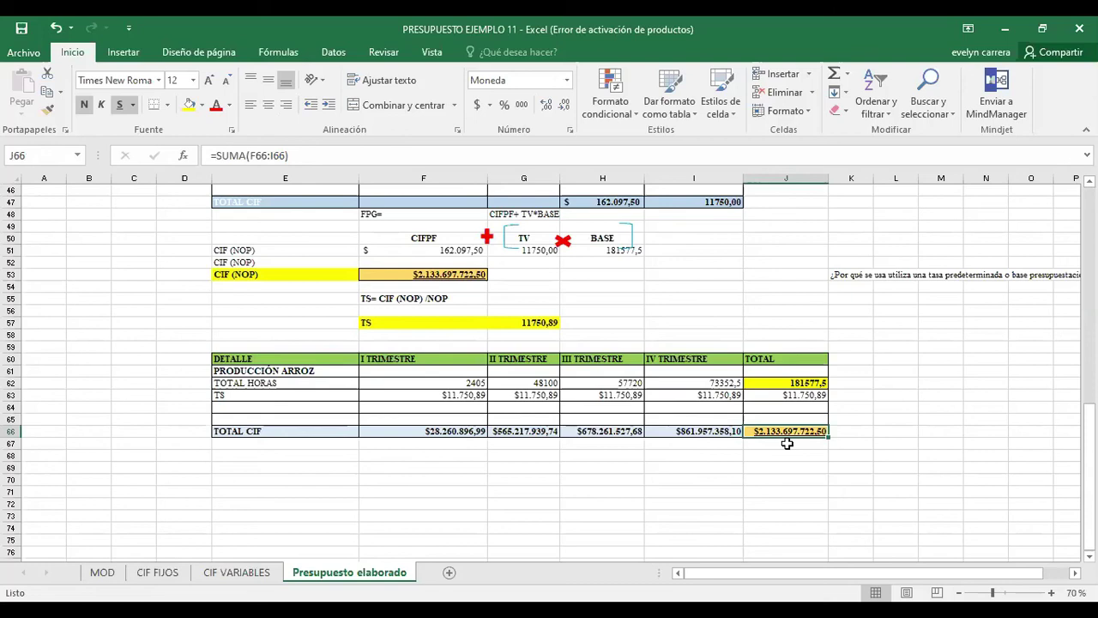
click(621, 455)
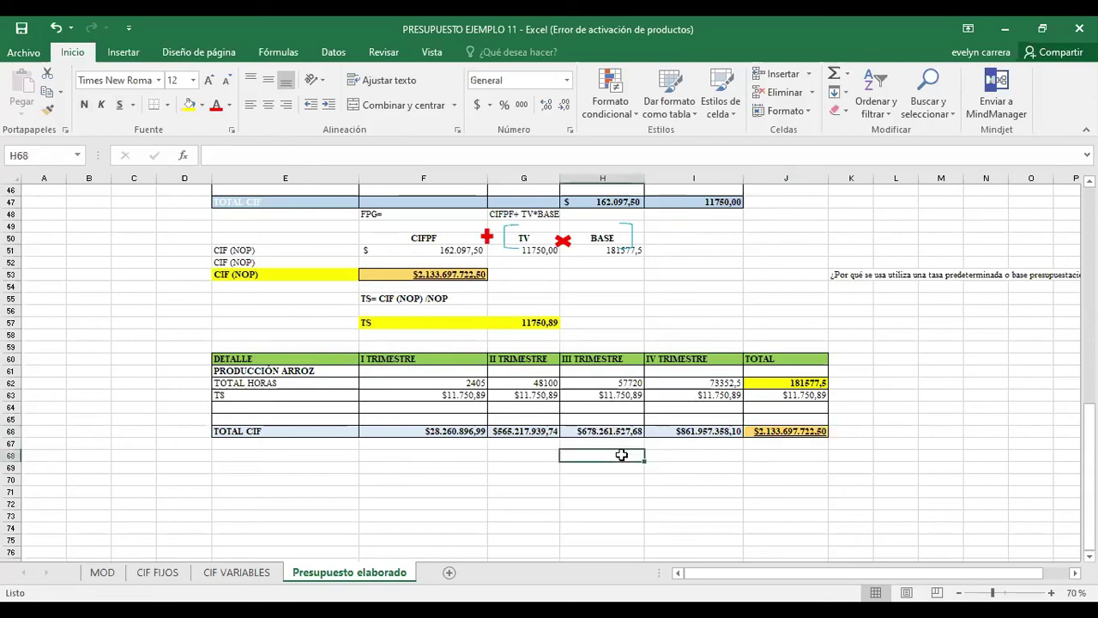